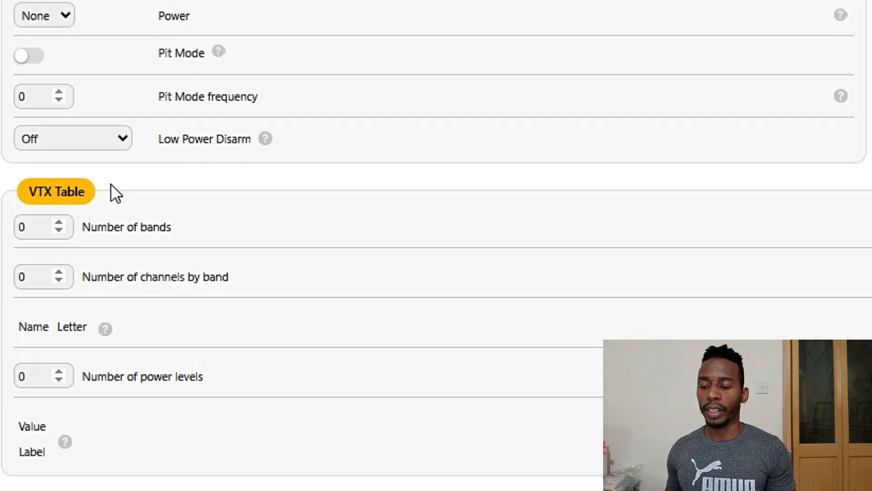
# In a new browser tab, look up vtx in the browsing history and open the VTX config generator page on vtx.in.ua
pyautogui.scroll(6, 211, 230)
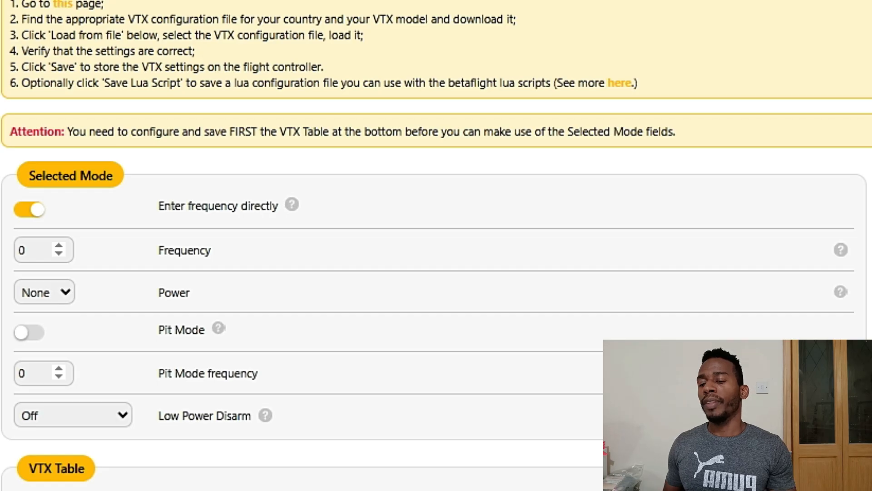
pyautogui.hotkey('ctrl', 't')
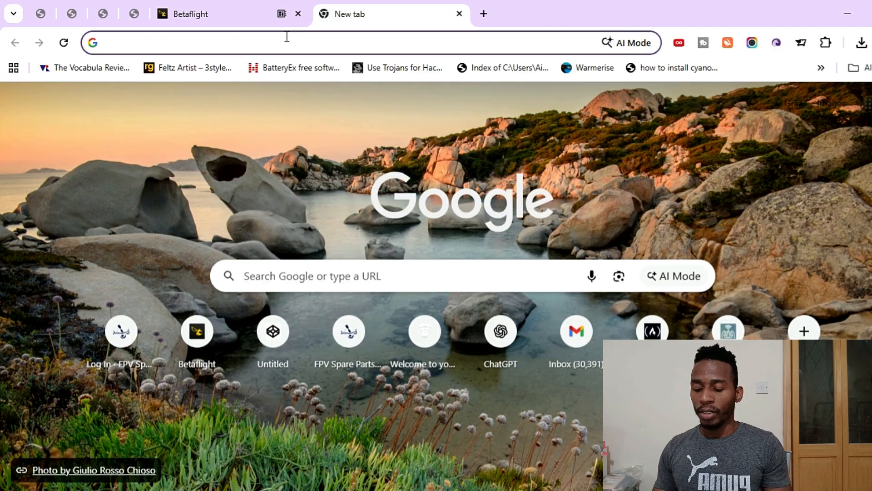
pyautogui.write('vtx')
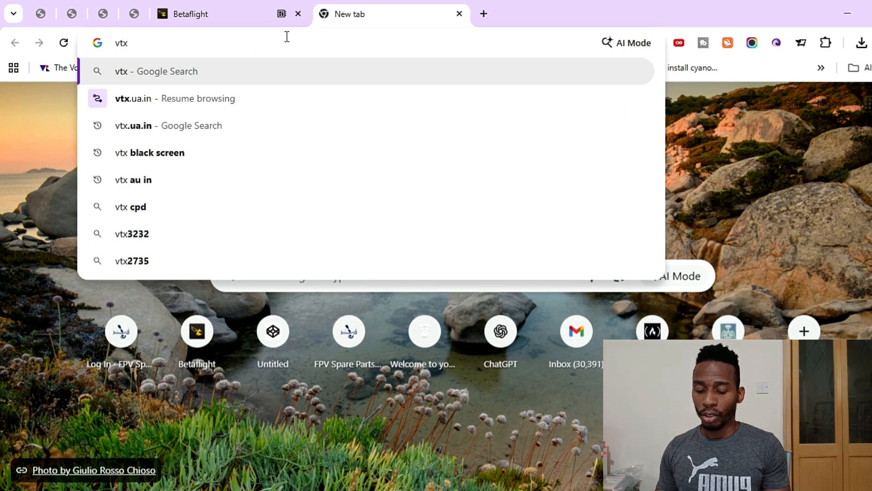
pyautogui.click(223, 97)
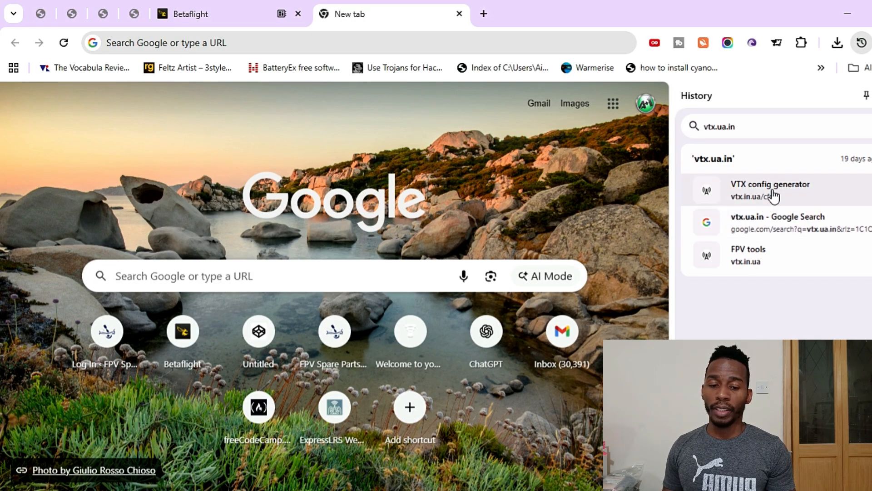
pyautogui.click(752, 195)
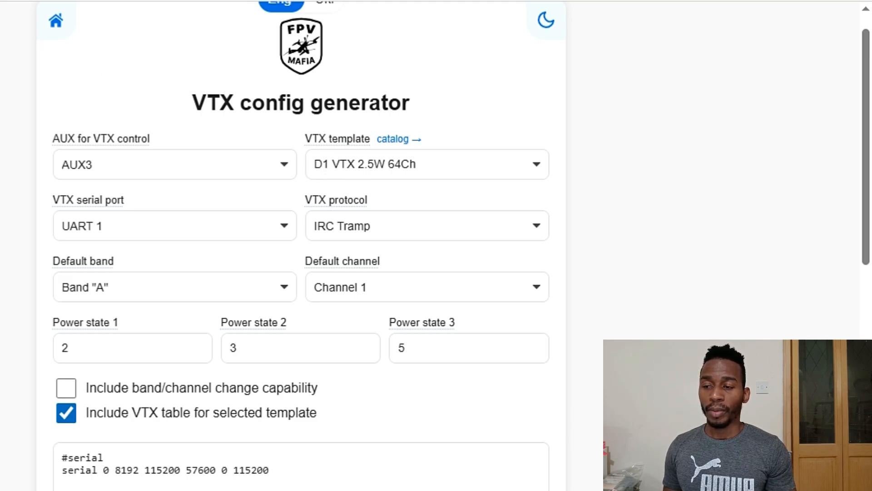
# Go to the FPV tools home page and look through the entries of its Tools category
pyautogui.press('BackSpace')
pyautogui.press('Return')
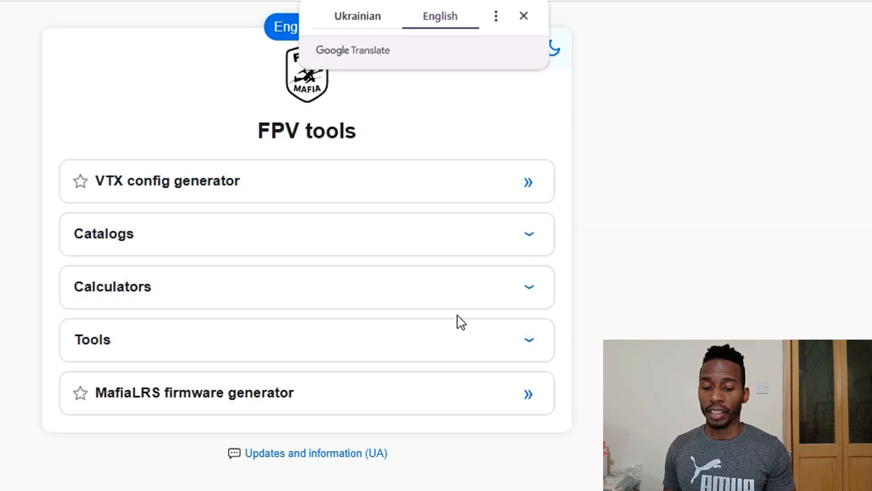
pyautogui.click(518, 337)
pyautogui.scroll(-2, 521, 338)
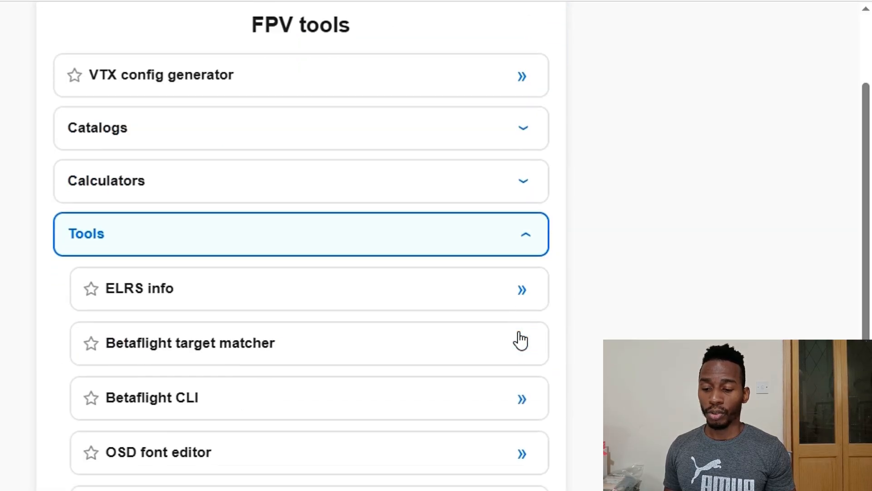
pyautogui.scroll(-3, 436, 389)
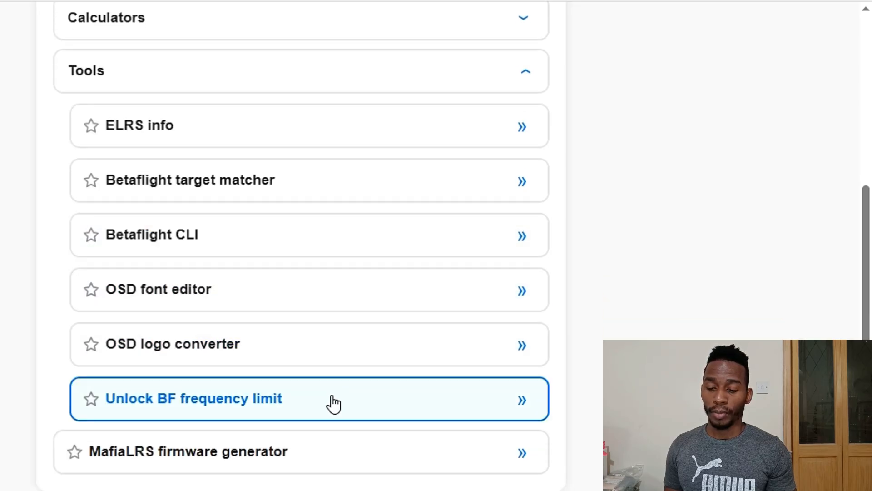
pyautogui.scroll(1, 334, 404)
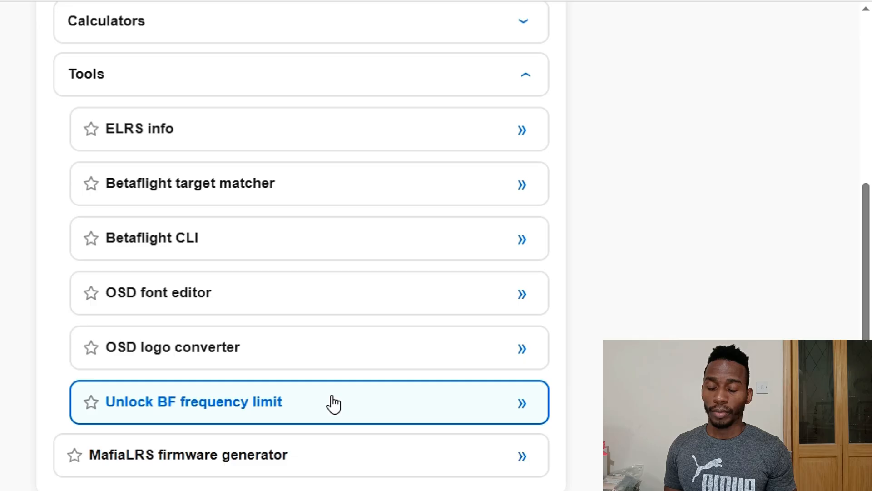
pyautogui.scroll(2, 334, 403)
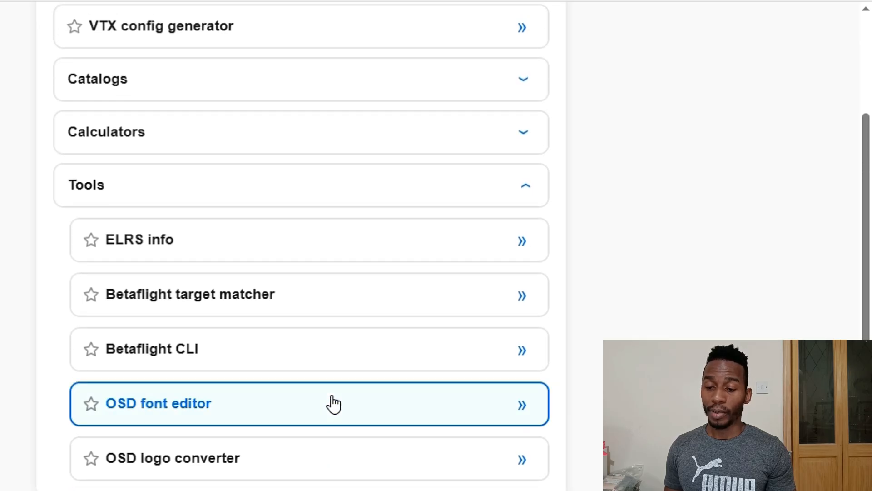
pyautogui.scroll(3, 334, 404)
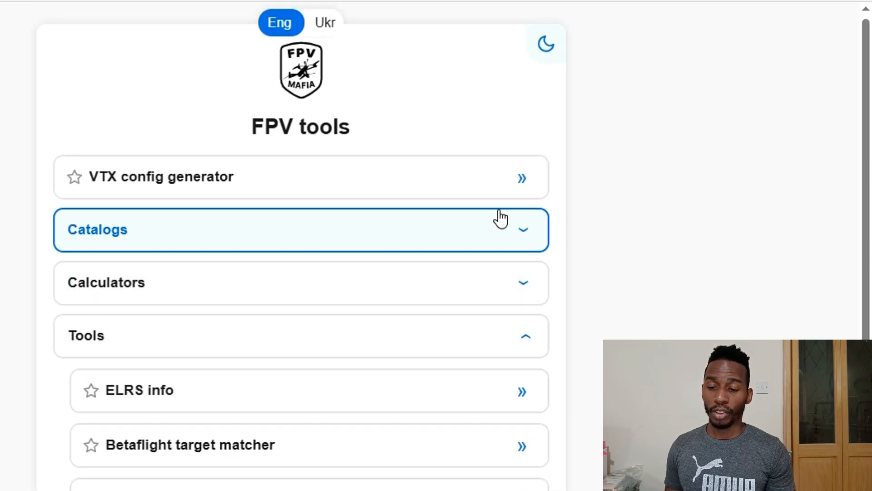
# Open the VTX config generator and choose the Foxeer Reaper Extreme 3W v2 80Ch template
pyautogui.click(478, 191)
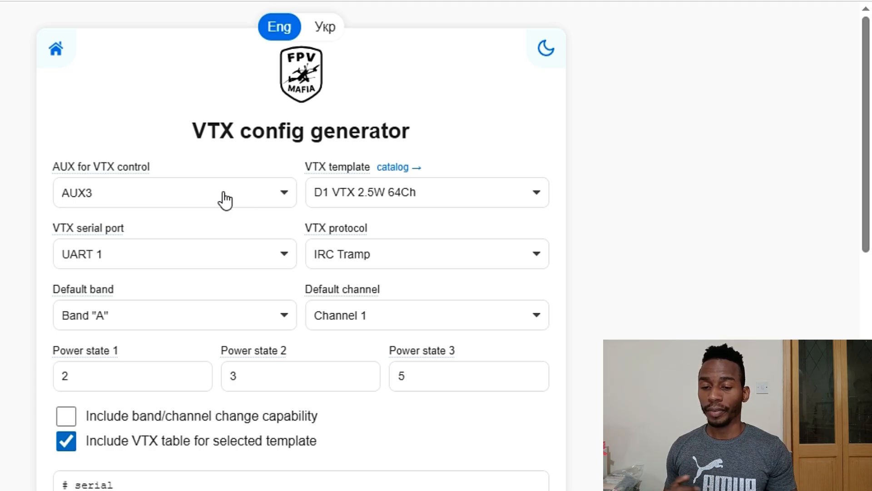
pyautogui.click(449, 199)
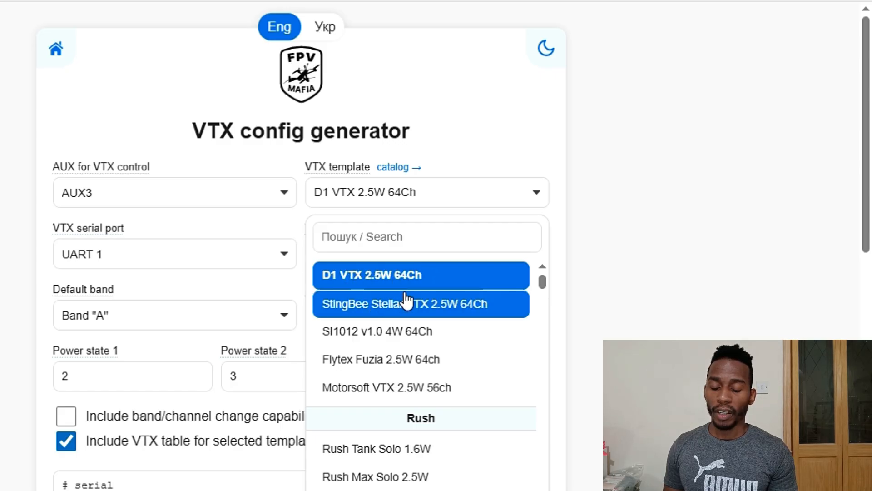
pyautogui.click(388, 236)
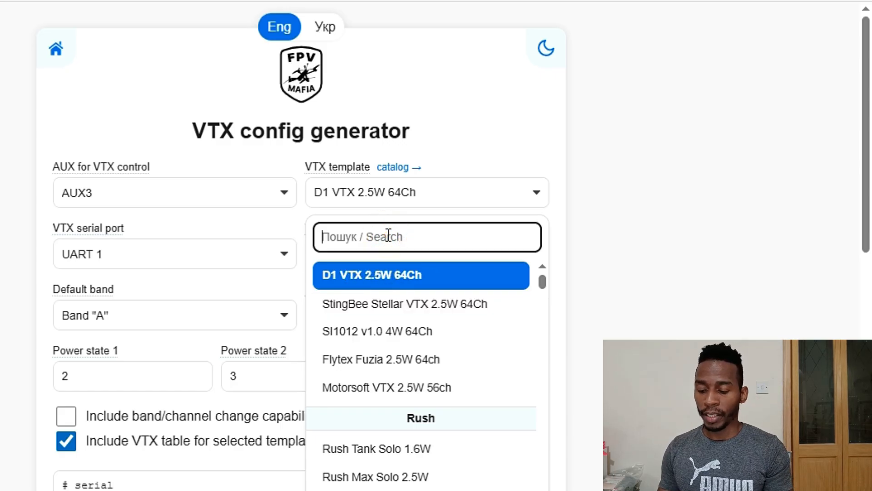
pyautogui.write('foxeer')
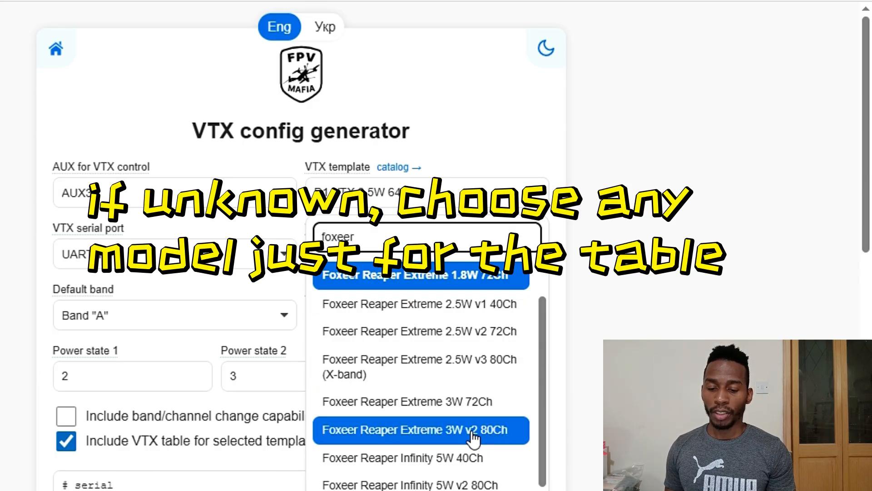
pyautogui.click(492, 431)
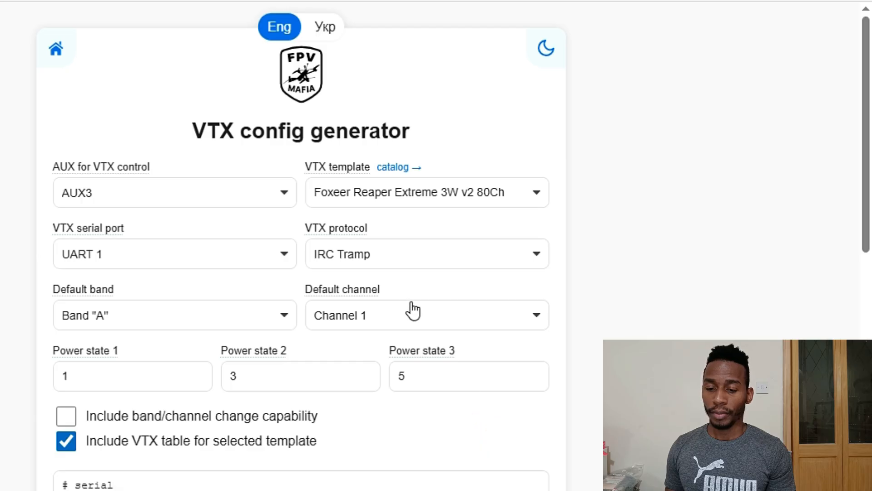
# Keep IRC Tramp as the VTX protocol and set the VTX serial port to UART 3
pyautogui.click(358, 258)
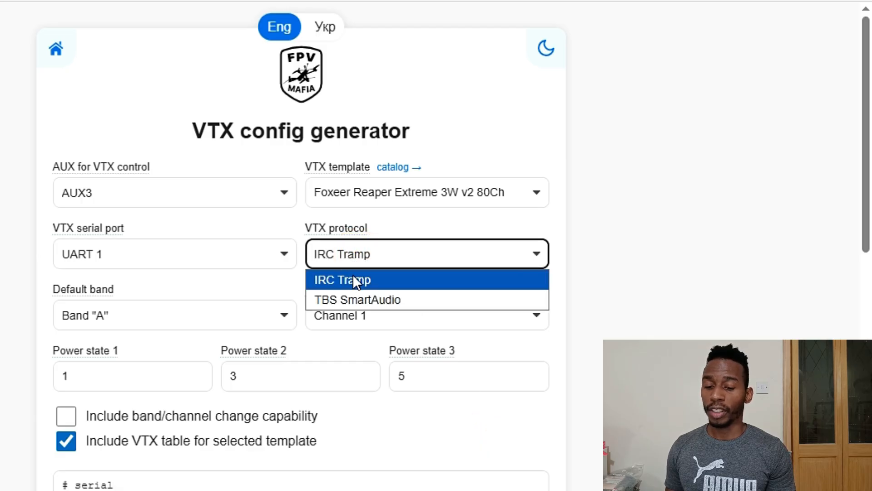
pyautogui.click(368, 254)
pyautogui.click(248, 254)
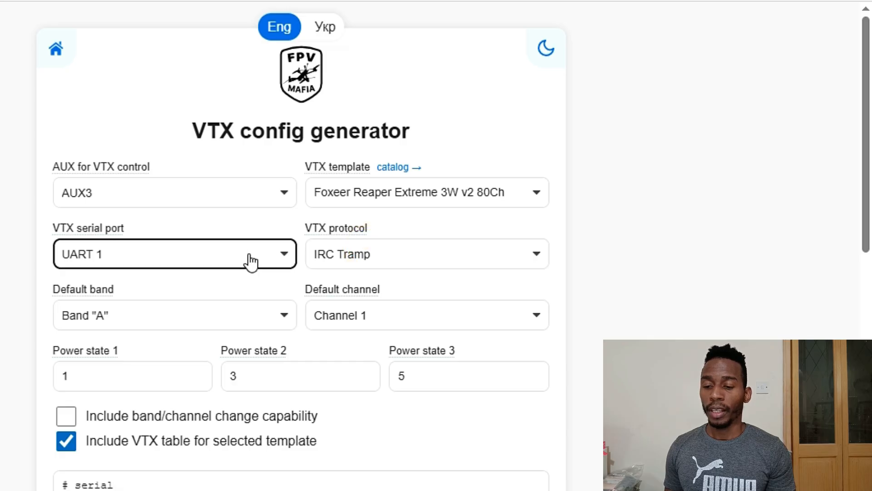
pyautogui.click(122, 321)
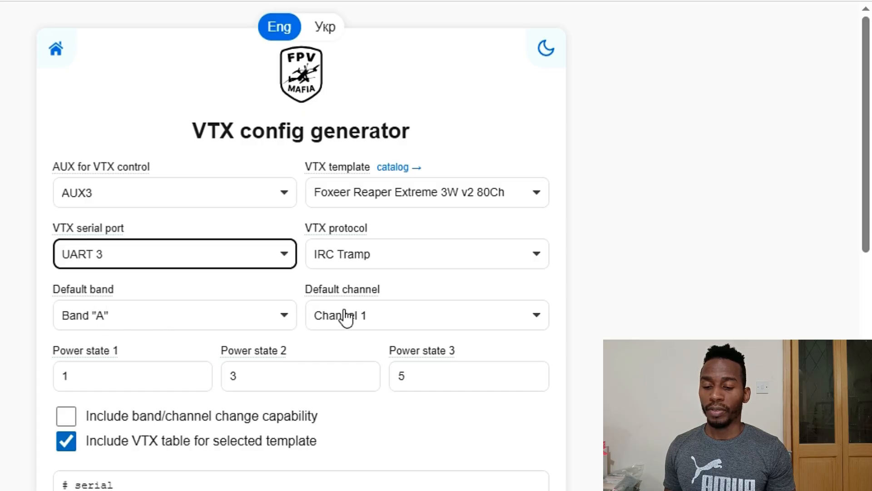
# Set the default band to Band "R" and the default channel to Channel 8
pyautogui.click(230, 326)
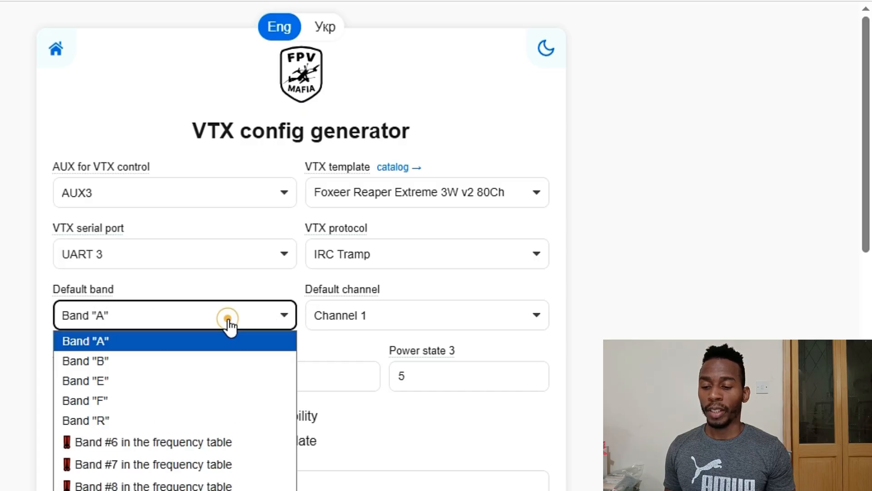
pyautogui.click(129, 420)
pyautogui.click(347, 318)
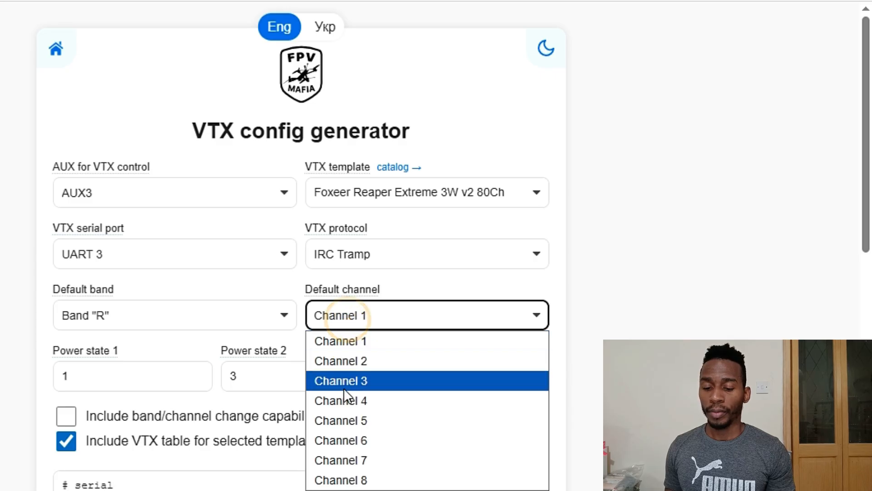
pyautogui.click(338, 479)
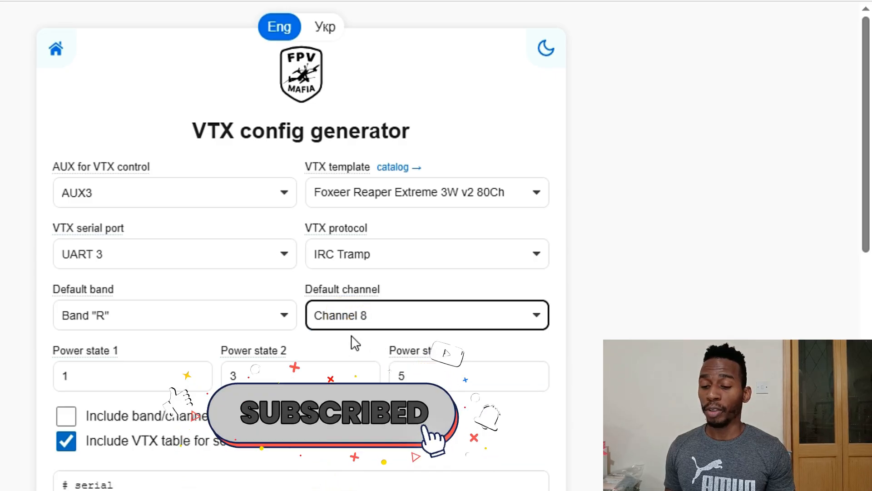
# Review the power states and the generated configuration script from the serial section through to its save command
pyautogui.scroll(-1, 275, 321)
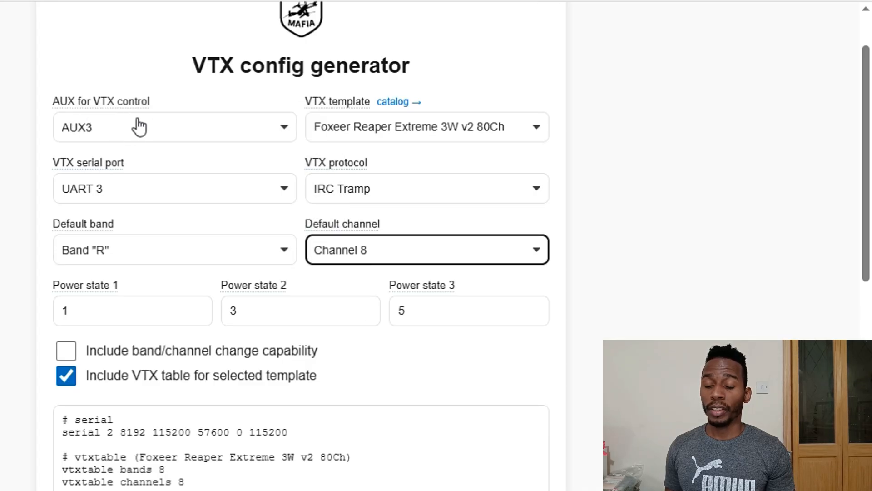
pyautogui.scroll(-1, 165, 257)
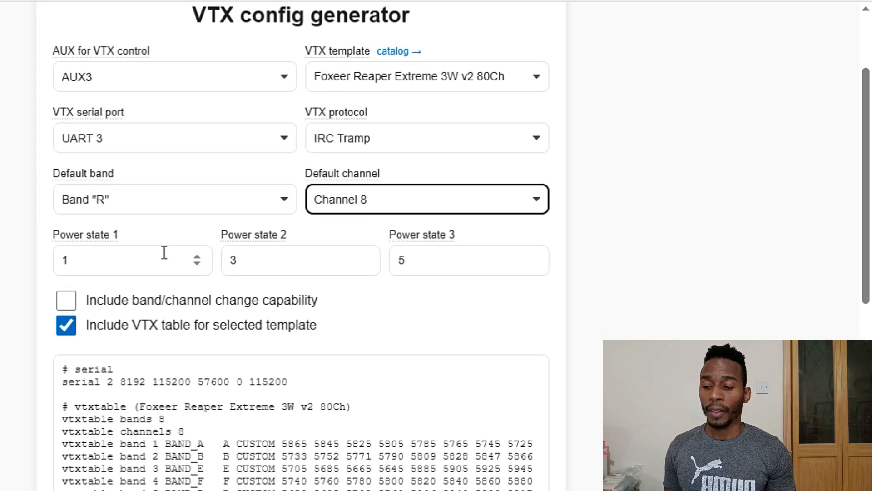
pyautogui.scroll(-1, 164, 252)
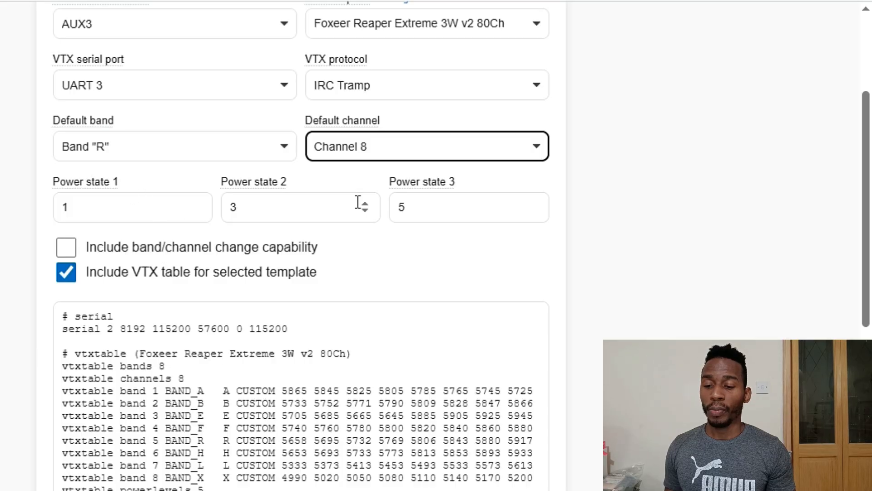
pyautogui.scroll(-1, 362, 310)
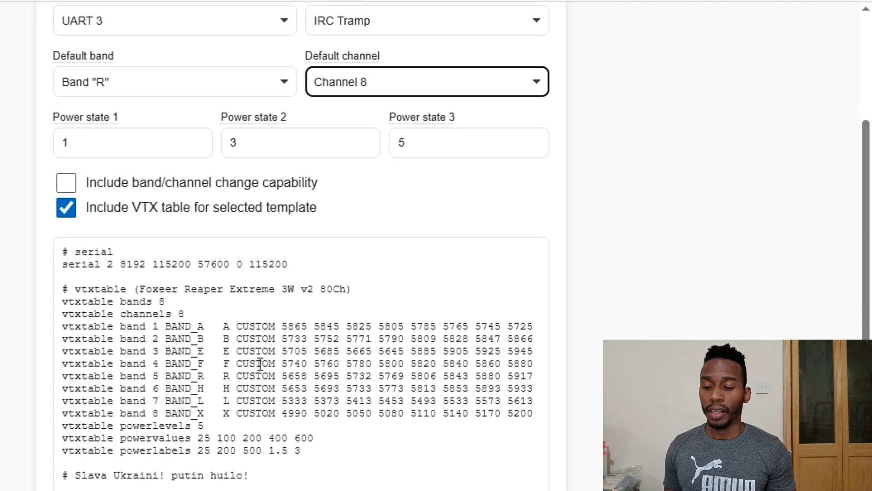
pyautogui.scroll(-2, 260, 364)
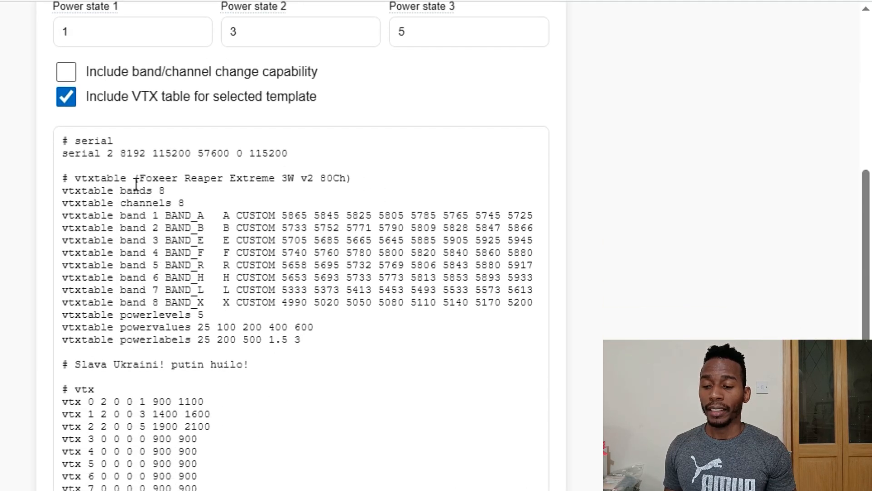
pyautogui.moveTo(65, 142); pyautogui.dragTo(113, 179)
pyautogui.scroll(-5, 113, 179)
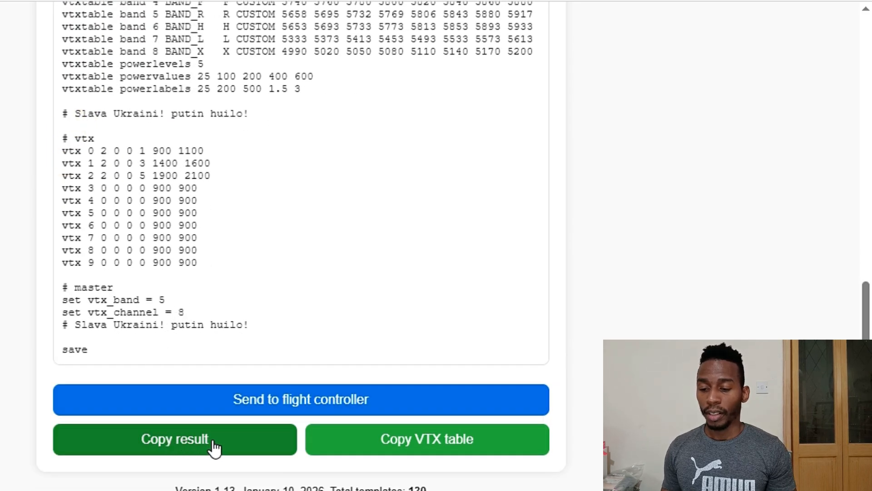
# Disconnect the flight controller in Betaflight, and send the generated configuration from vtx.in.ua to Betaflight STM32H743 (COM24)
pyautogui.click(52, 316)
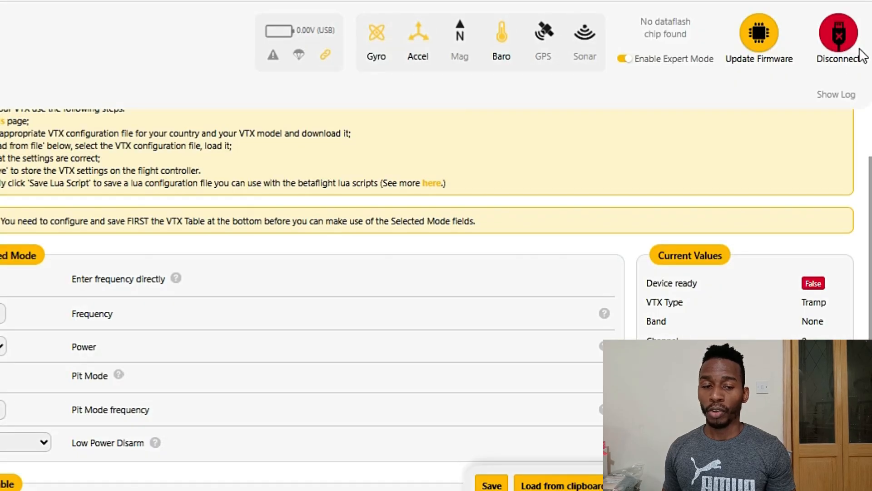
pyautogui.click(841, 34)
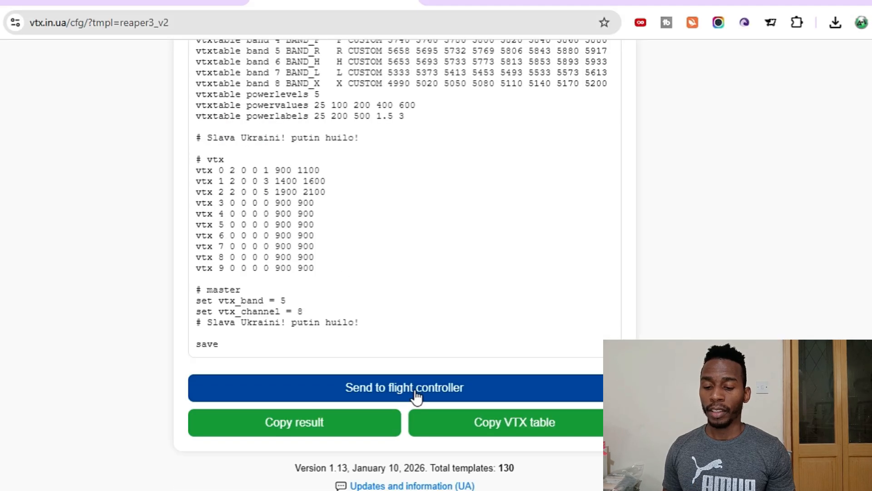
pyautogui.click(416, 397)
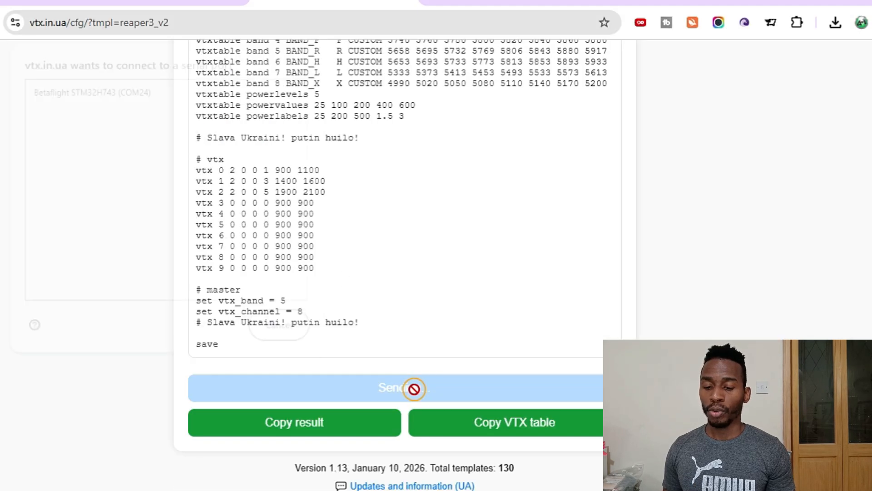
pyautogui.click(140, 94)
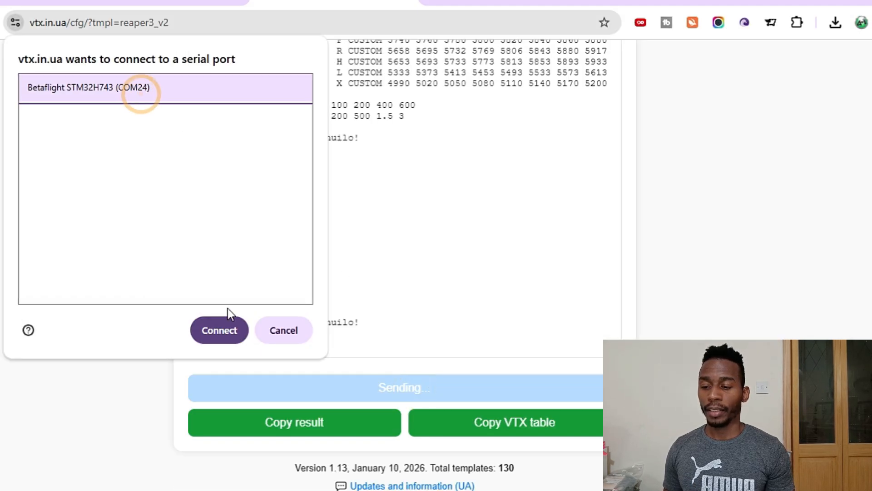
pyautogui.click(219, 329)
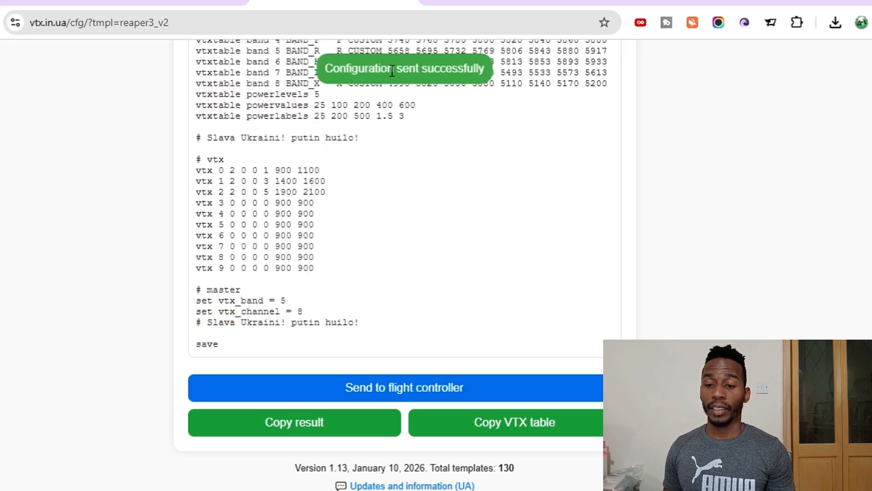
# Highlight the complete vtxtable section, from its Foxeer Reaper Extreme 3W v2 heading through powerlabels, in the generated configuration
pyautogui.scroll(1, 426, 210)
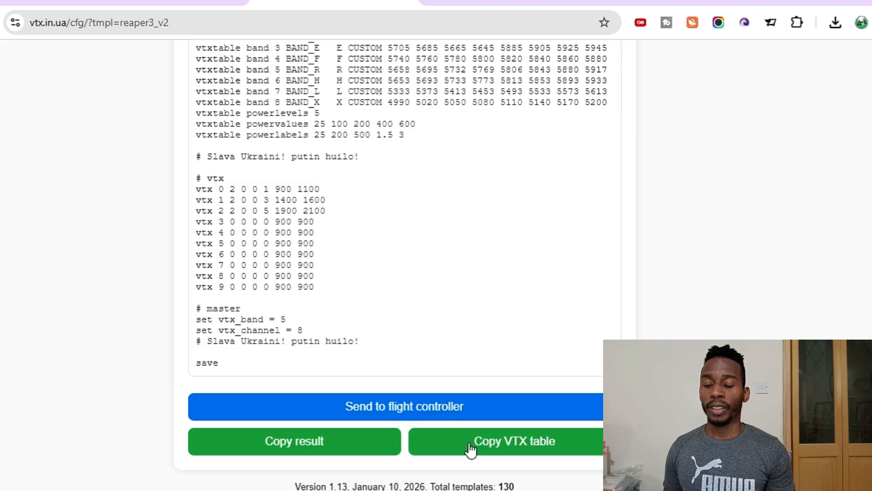
pyautogui.scroll(3, 477, 267)
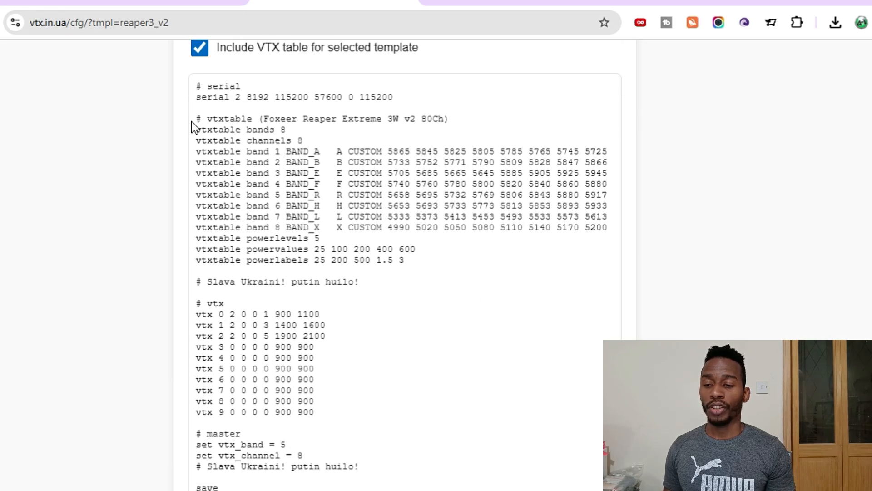
pyautogui.moveTo(195, 119); pyautogui.dragTo(440, 265)
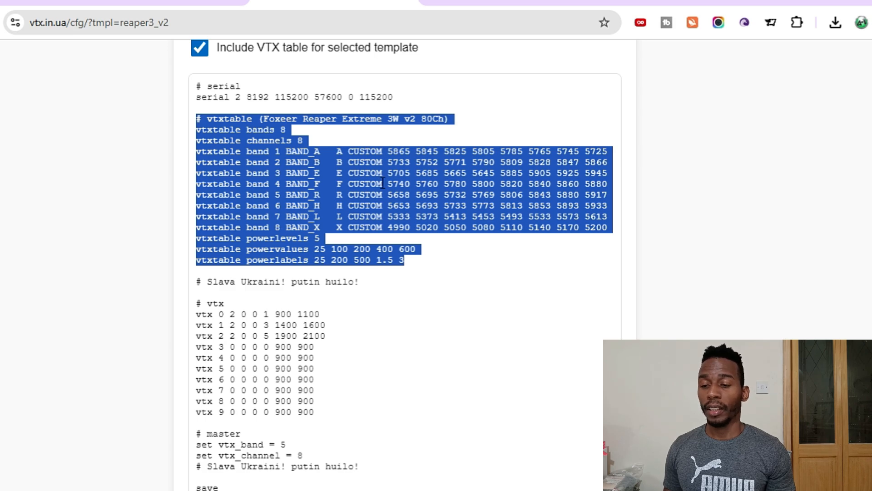
# Switch to Betaflight, dismiss the configuration warning, and check the bands and power levels in the Video Transmitter's VTX table
pyautogui.click(159, 2)
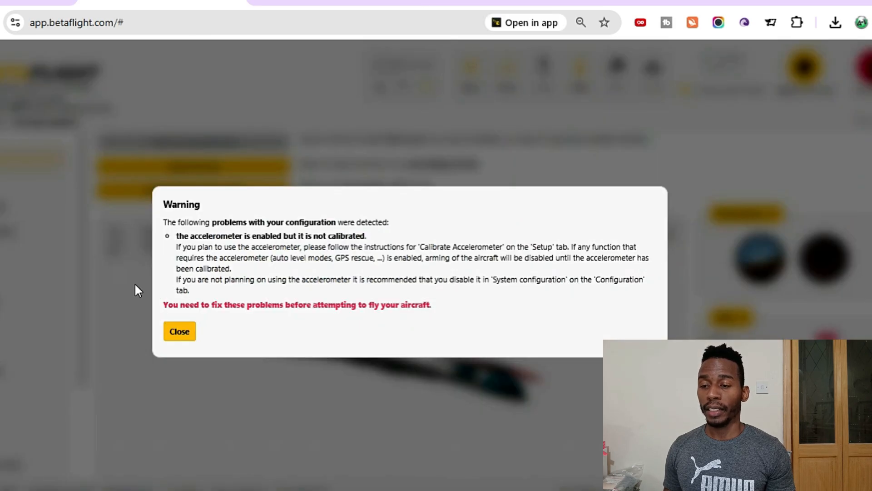
pyautogui.click(180, 336)
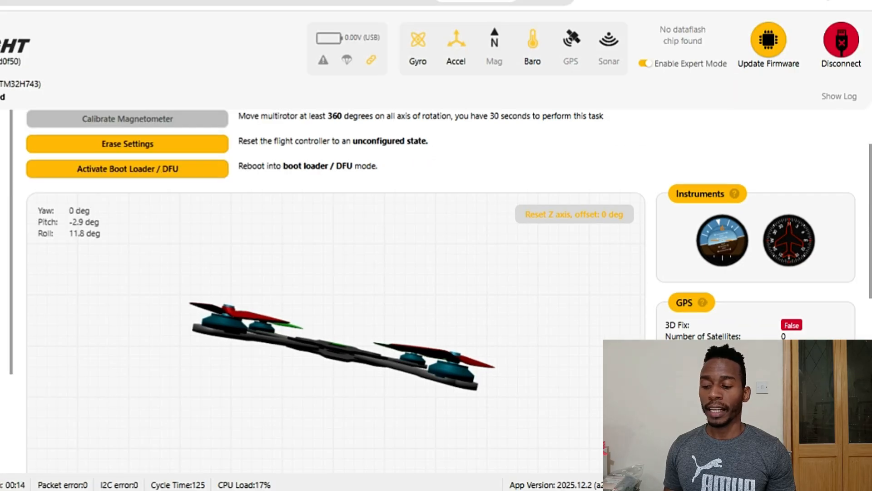
pyautogui.click(1, 334)
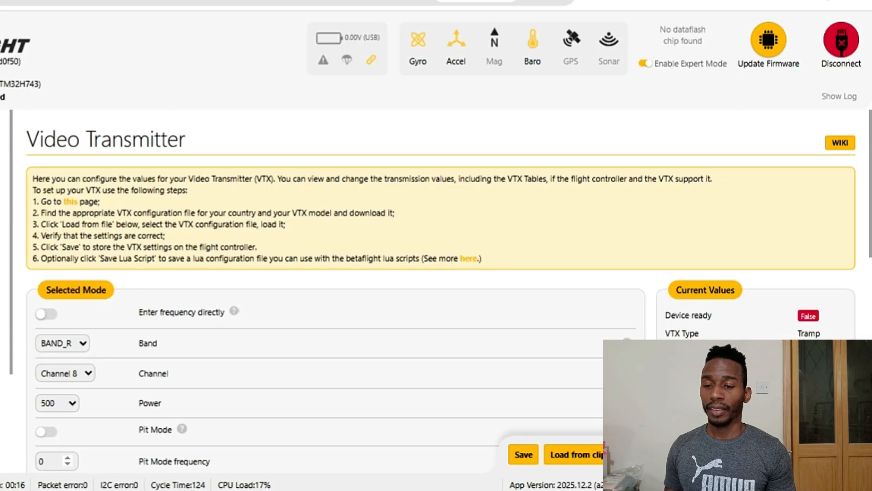
pyautogui.scroll(-12, 334, 262)
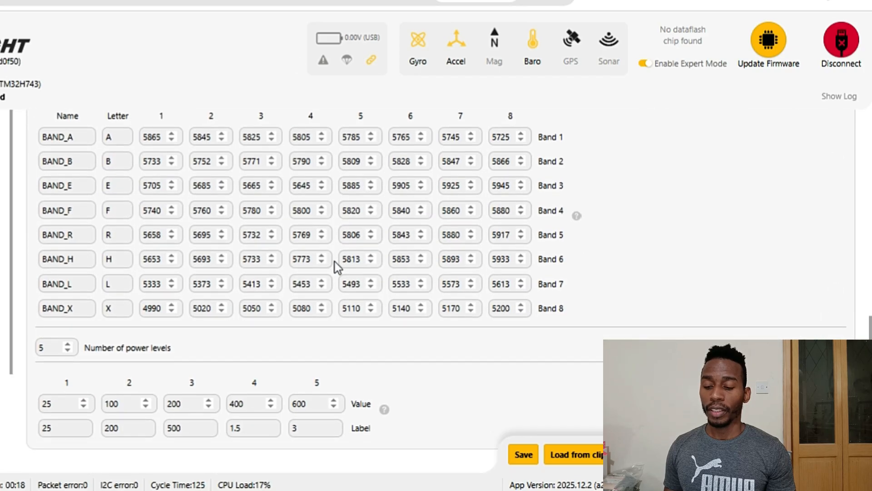
pyautogui.scroll(3, 334, 261)
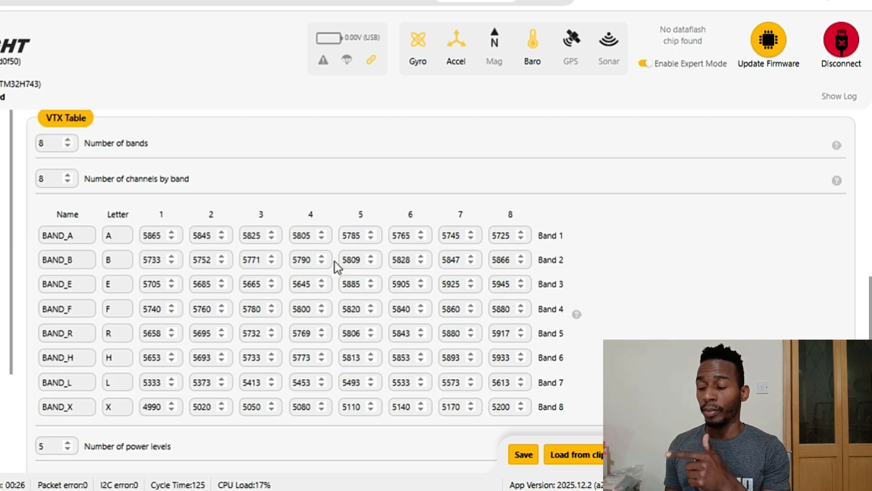
pyautogui.scroll(-3, 334, 261)
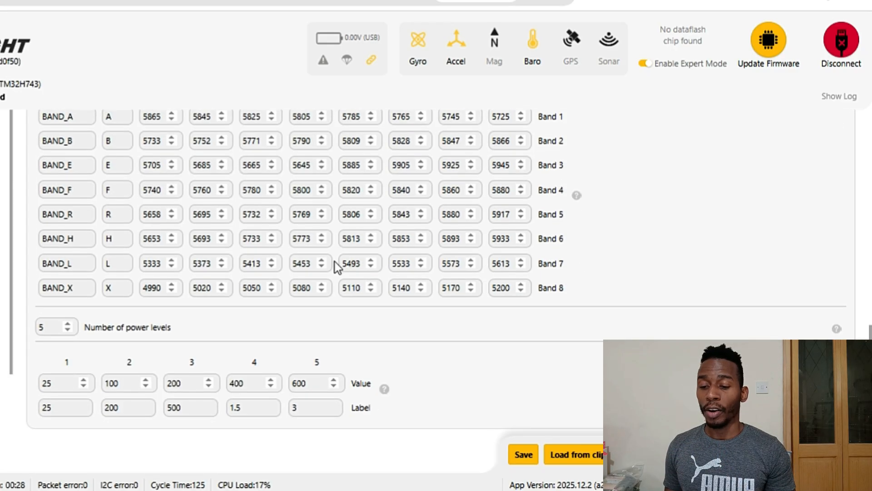
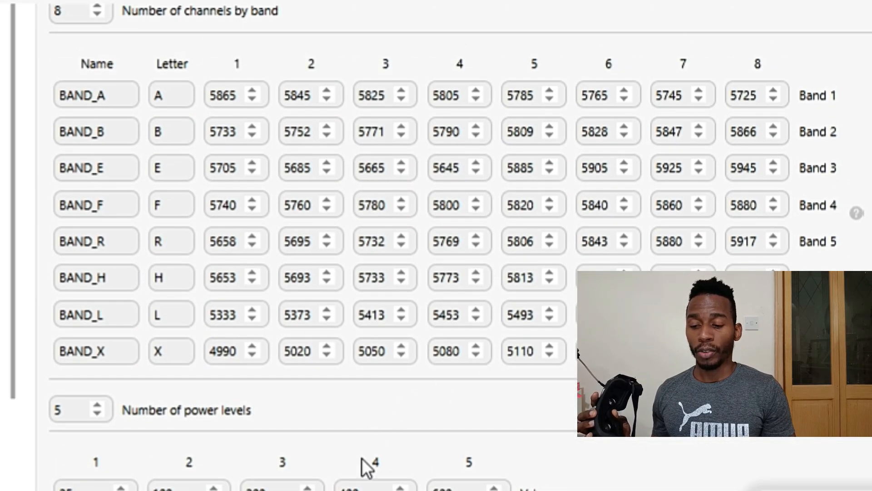
pyautogui.scroll(-2, 364, 463)
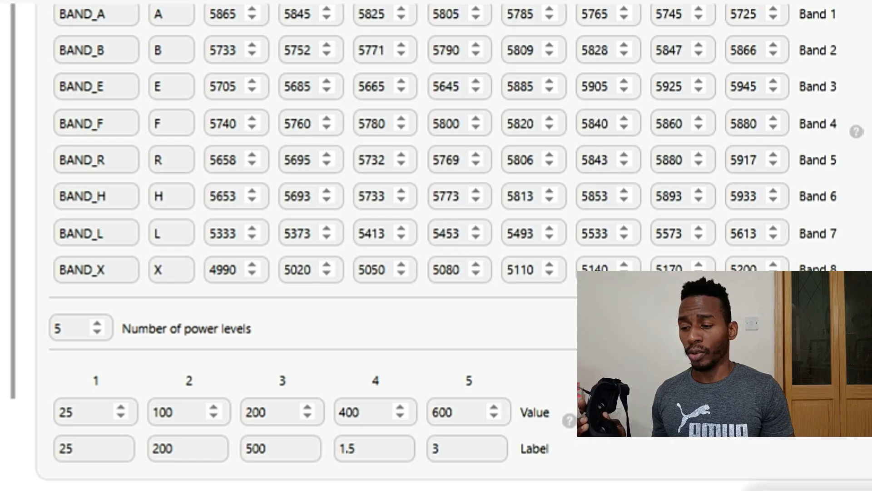
# Open the OSD settings and enable the Crosshairs element for OSD Profile 1
pyautogui.click(2, 363)
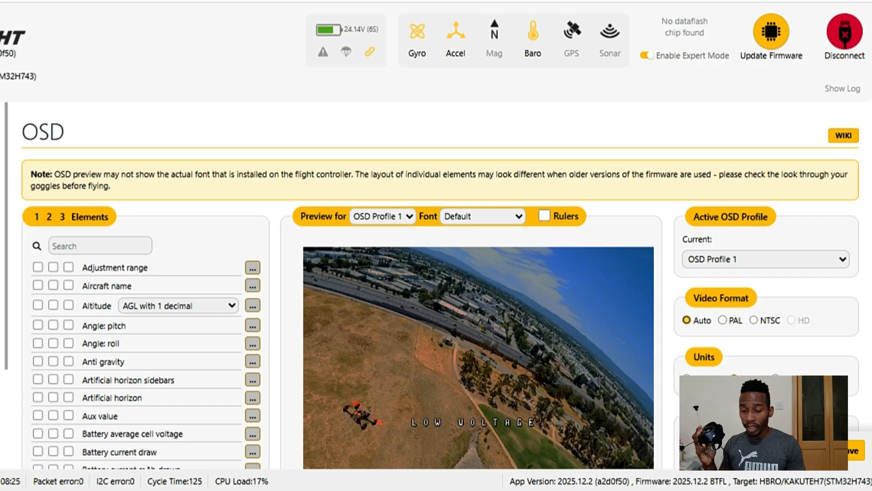
pyautogui.scroll(-3, 245, 307)
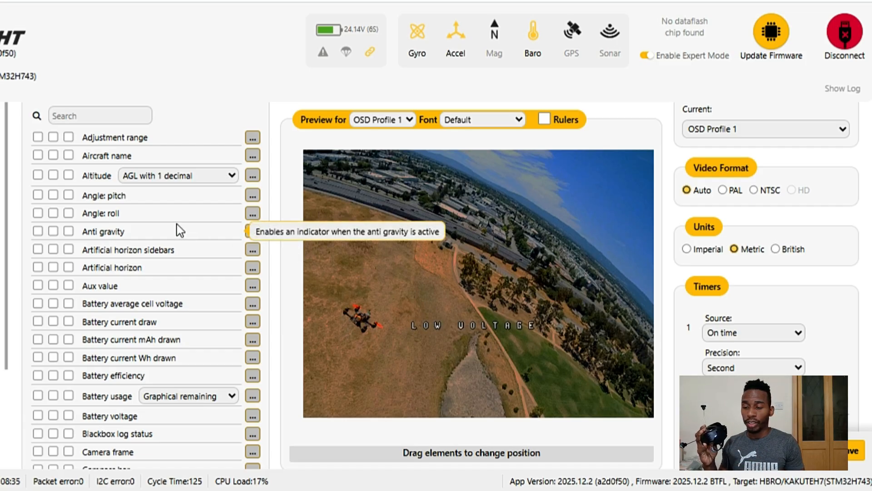
pyautogui.scroll(1, 175, 229)
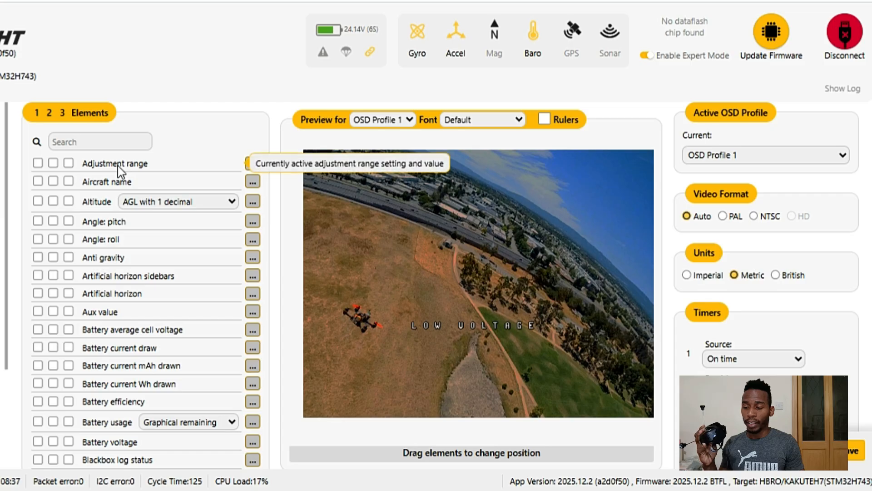
pyautogui.scroll(-3, 69, 317)
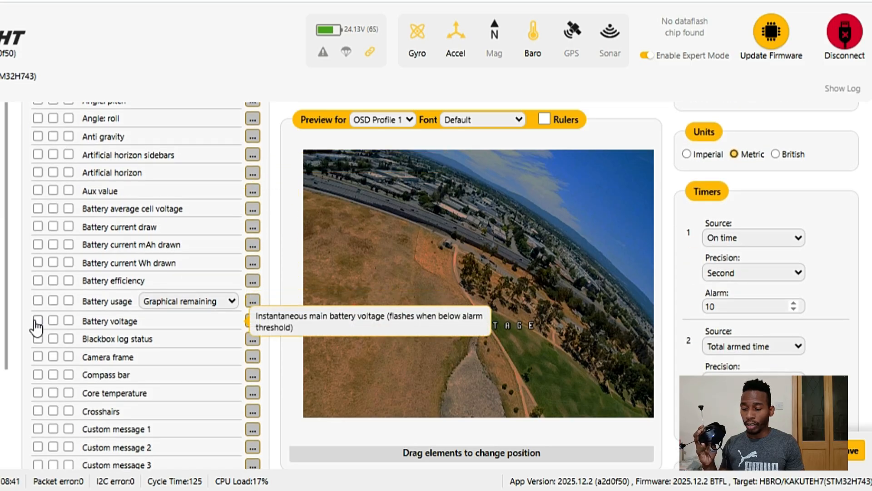
pyautogui.scroll(-3, 36, 322)
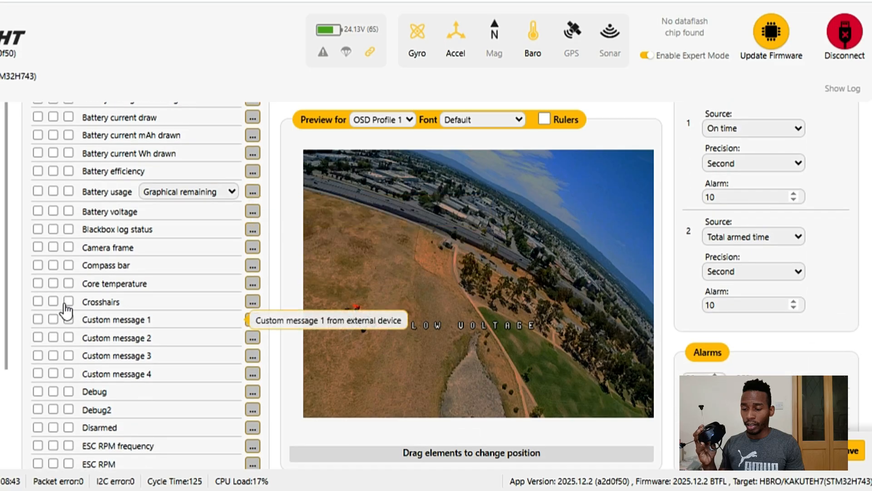
pyautogui.click(38, 302)
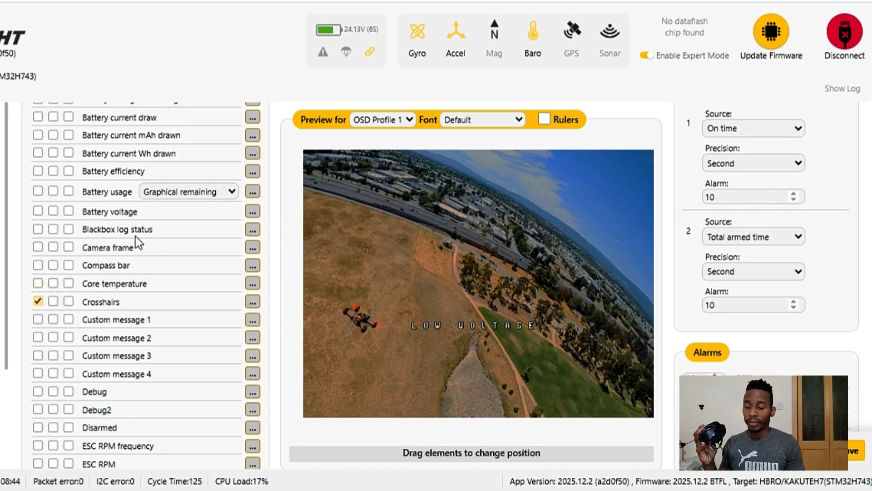
# Move the crosshairs off-centre in the OSD preview and return them to the centre
pyautogui.scroll(5, 128, 247)
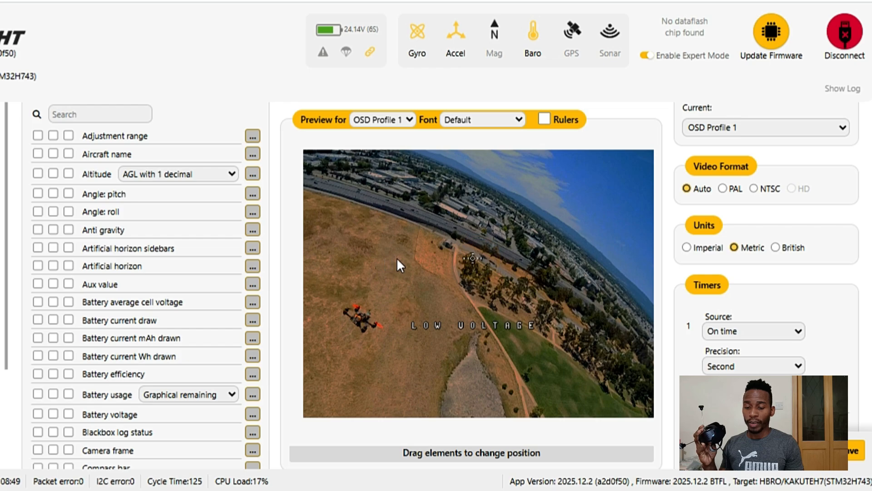
pyautogui.moveTo(397, 261); pyautogui.dragTo(464, 274)
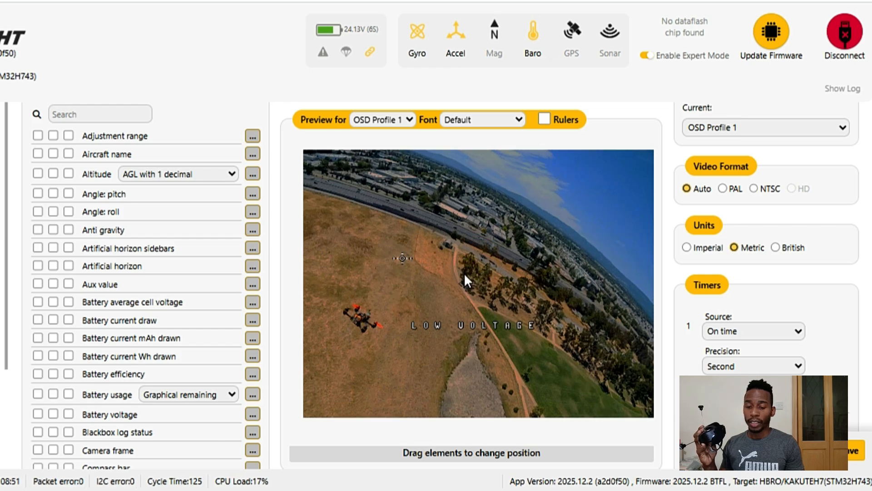
pyautogui.scroll(3, 202, 202)
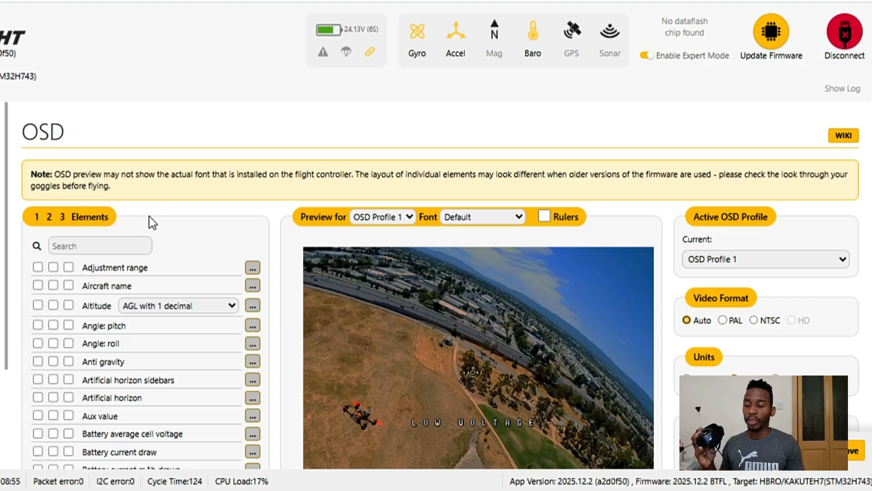
# View the choices for the active OSD profile, keeping OSD Profile 1
pyautogui.scroll(-1, 141, 238)
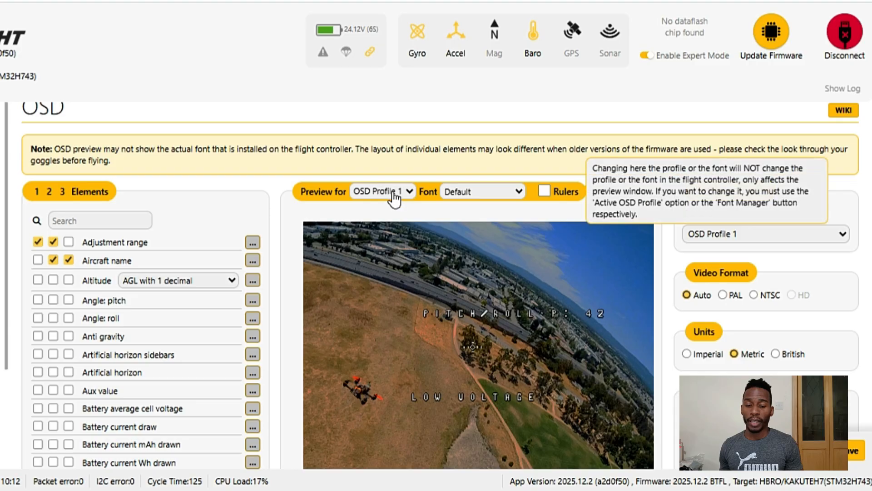
pyautogui.click(723, 235)
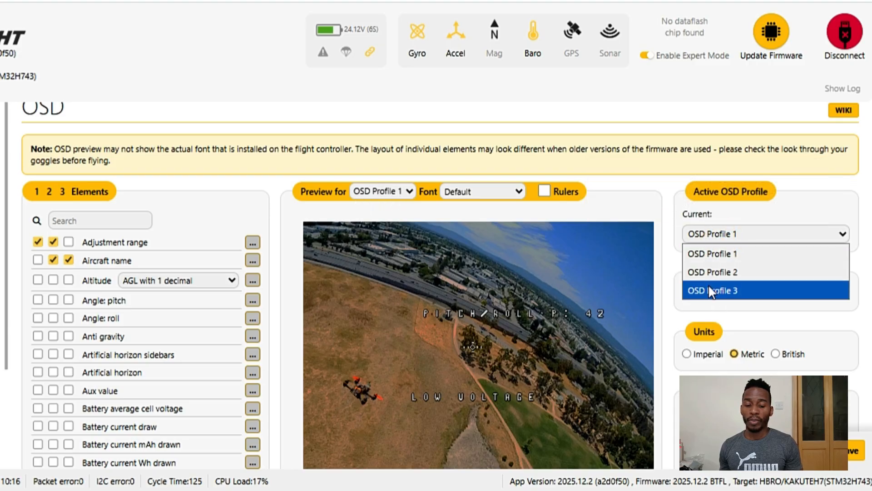
pyautogui.click(222, 226)
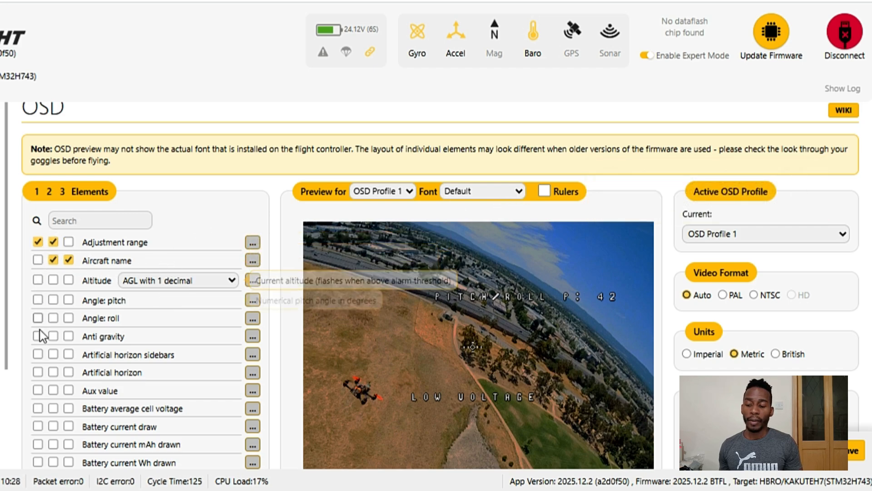
# Enable Battery voltage for OSD Profile 1 and place it near the lower-left corner of the OSD preview
pyautogui.scroll(-3, 40, 336)
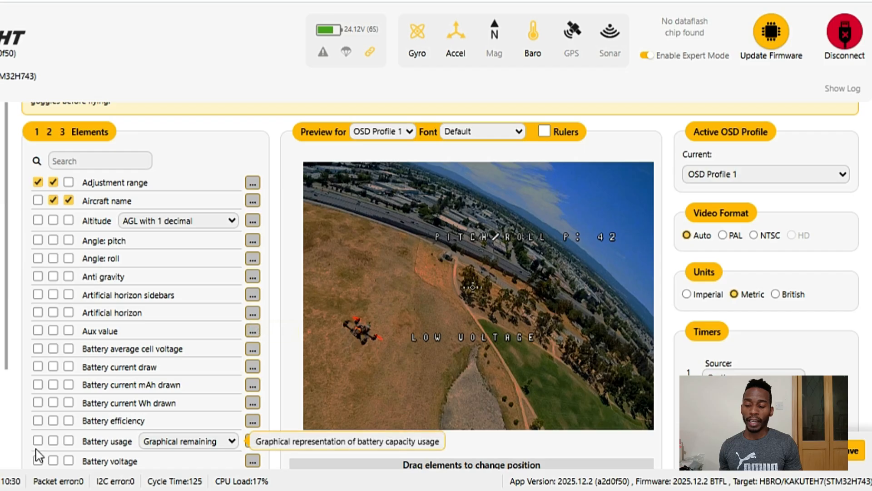
pyautogui.scroll(-5, 39, 454)
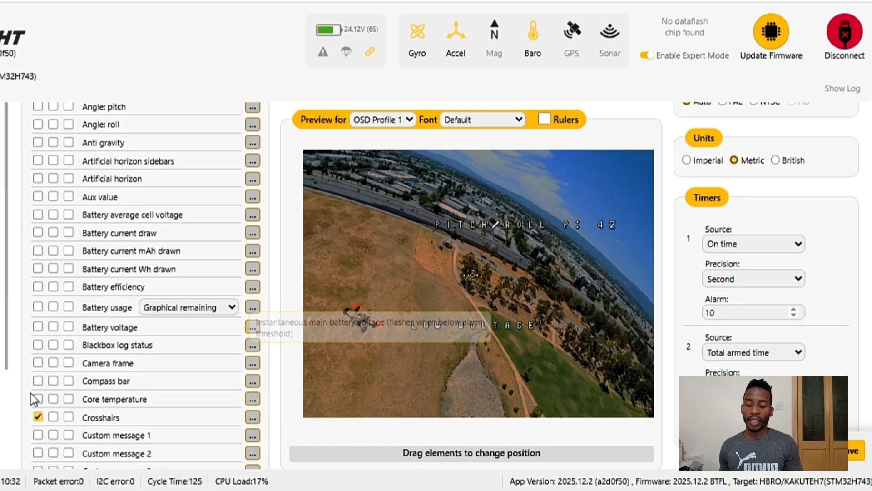
pyautogui.click(38, 328)
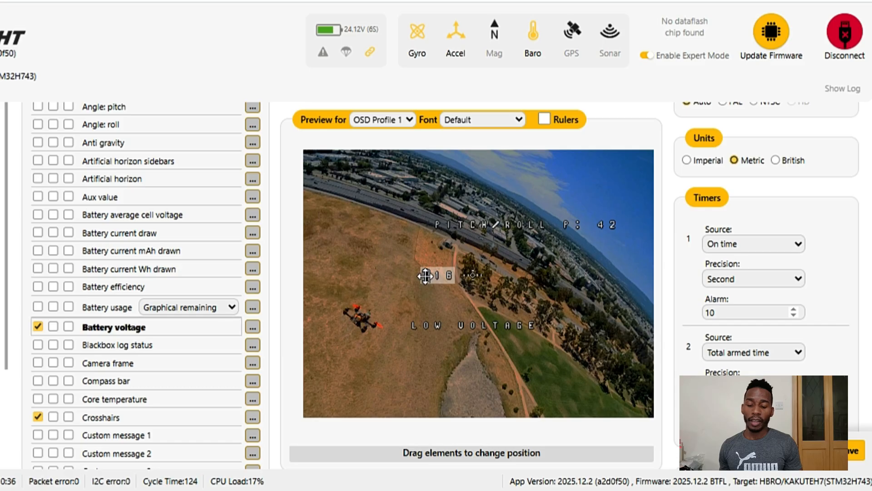
pyautogui.moveTo(426, 276); pyautogui.dragTo(334, 353)
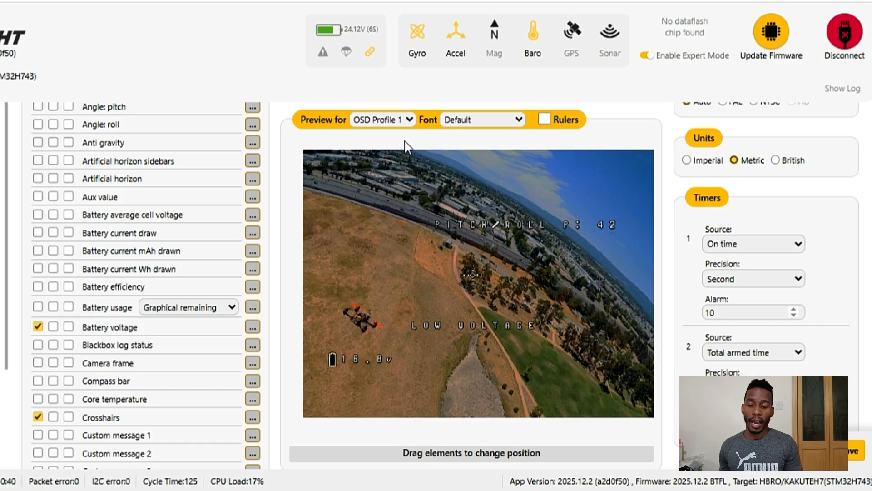
# Preview the layouts of OSD Profile 2 and OSD Profile 3, and look through the remaining OSD elements
pyautogui.scroll(1, 417, 134)
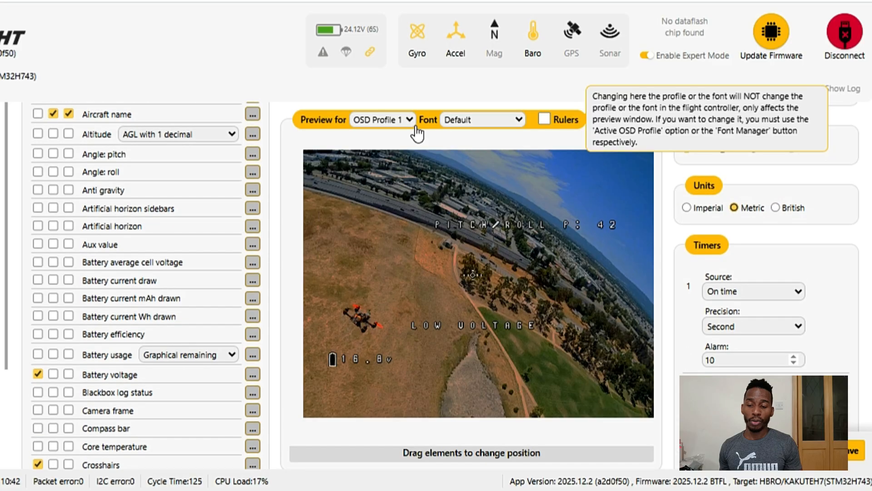
pyautogui.click(406, 121)
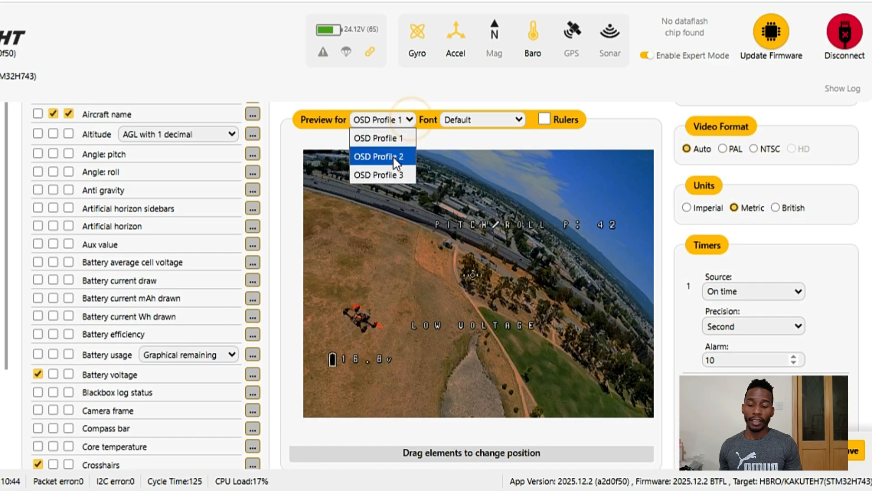
pyautogui.click(380, 157)
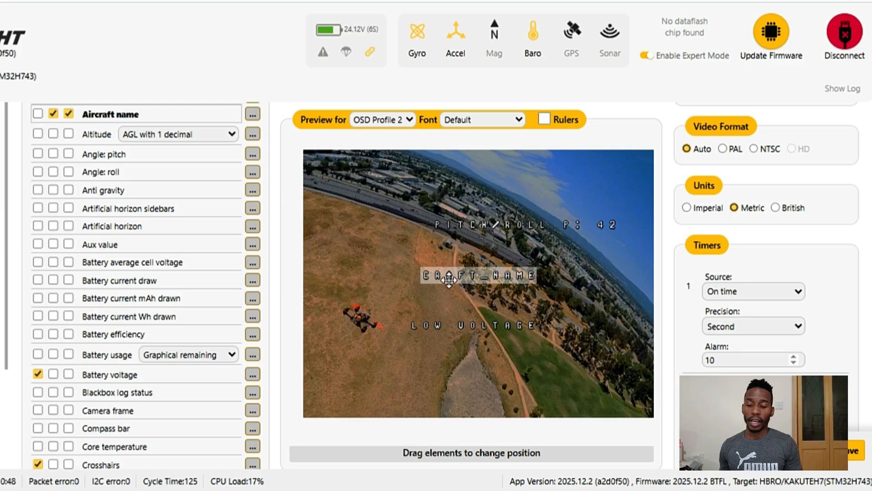
pyautogui.scroll(1, 461, 266)
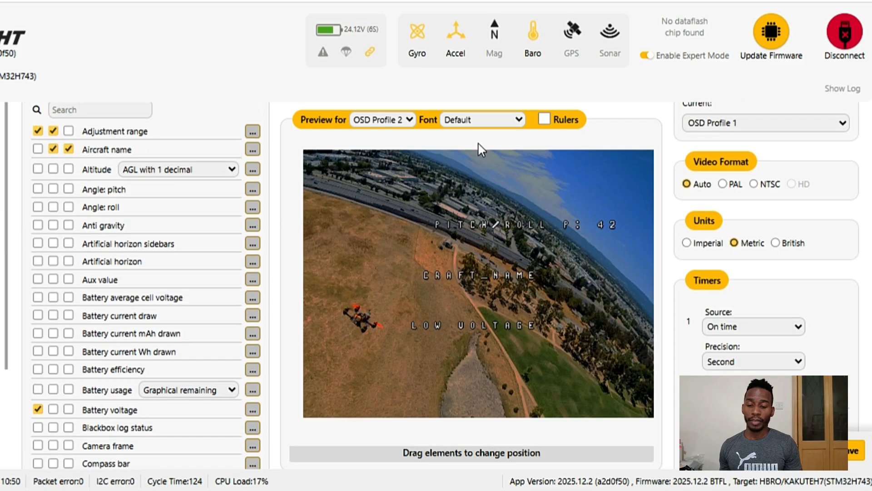
pyautogui.click(391, 116)
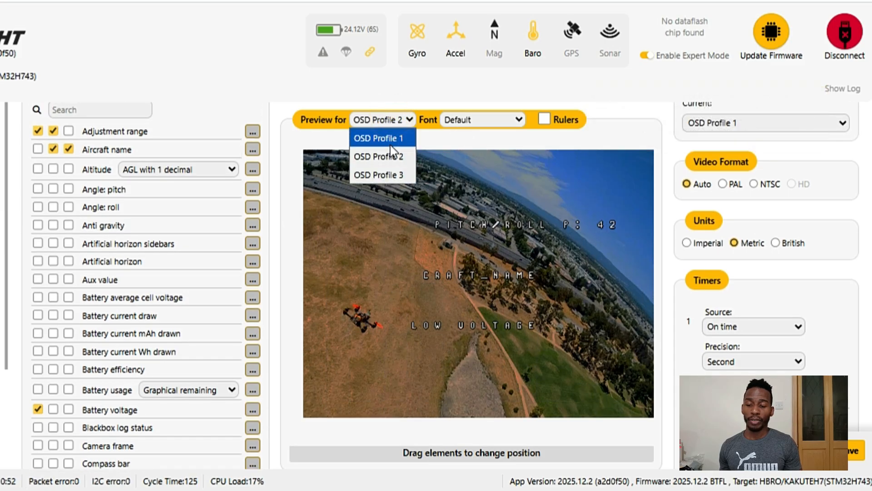
pyautogui.click(375, 175)
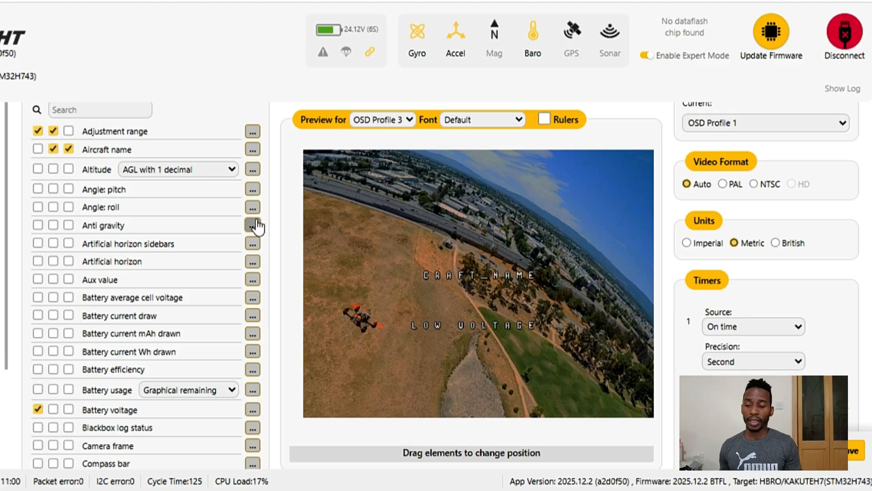
pyautogui.scroll(1, 195, 218)
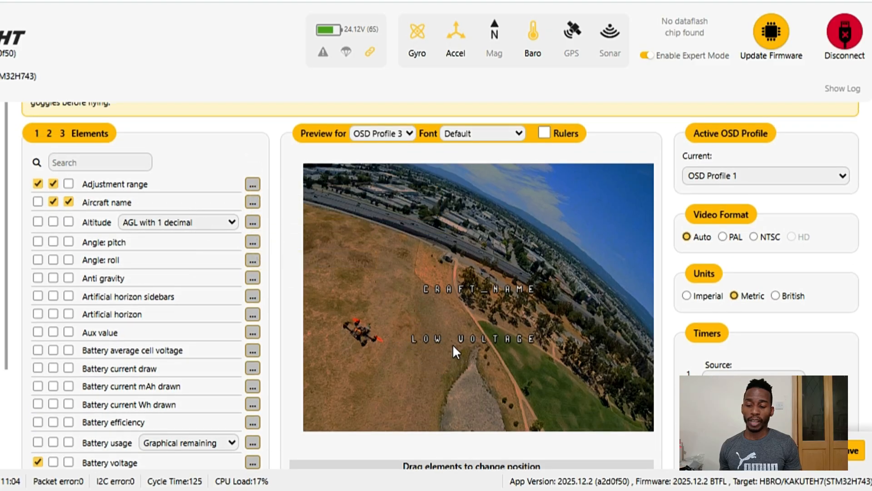
pyautogui.scroll(-10, 205, 384)
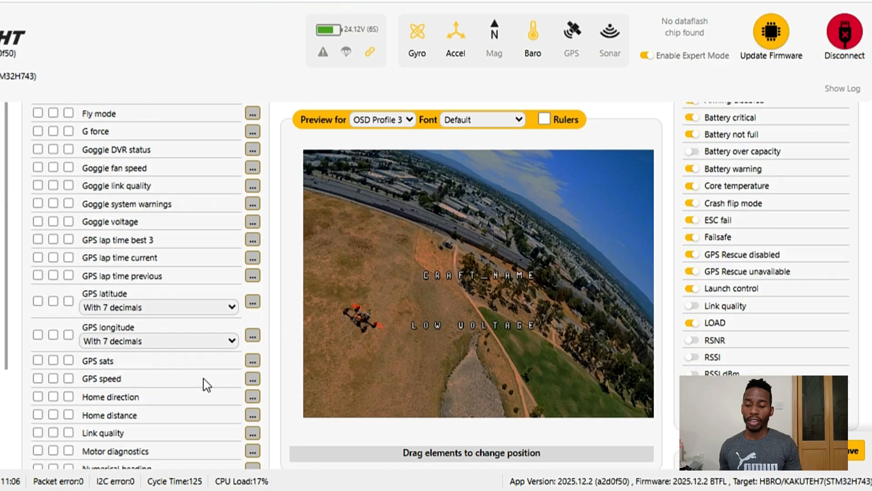
# Turn on the rulers around the OSD preview and turn them off again
pyautogui.scroll(-10, 205, 384)
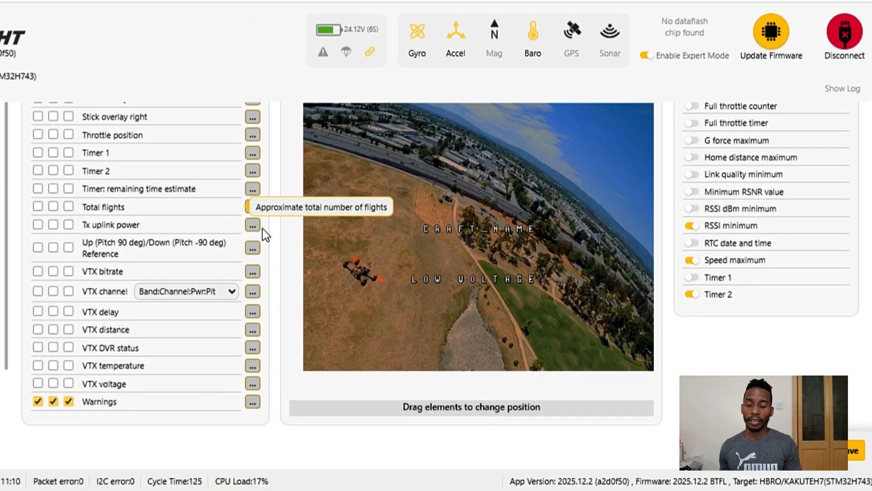
pyautogui.scroll(15, 556, 235)
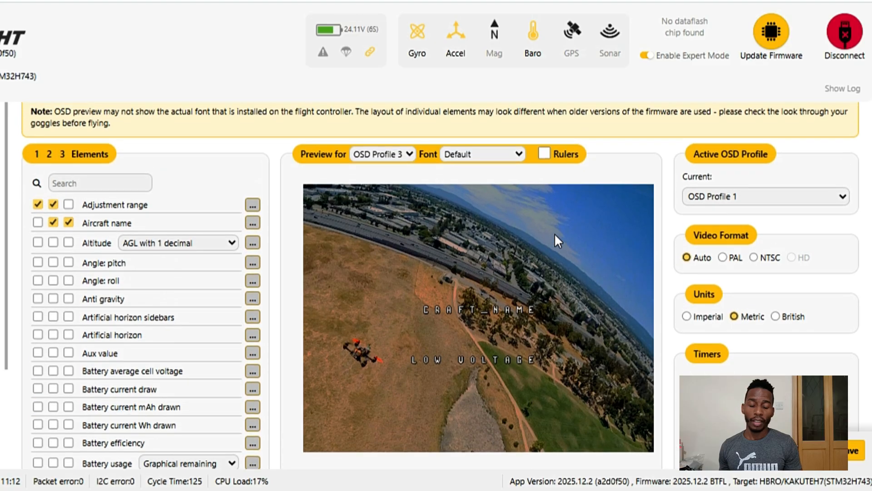
pyautogui.scroll(1, 555, 232)
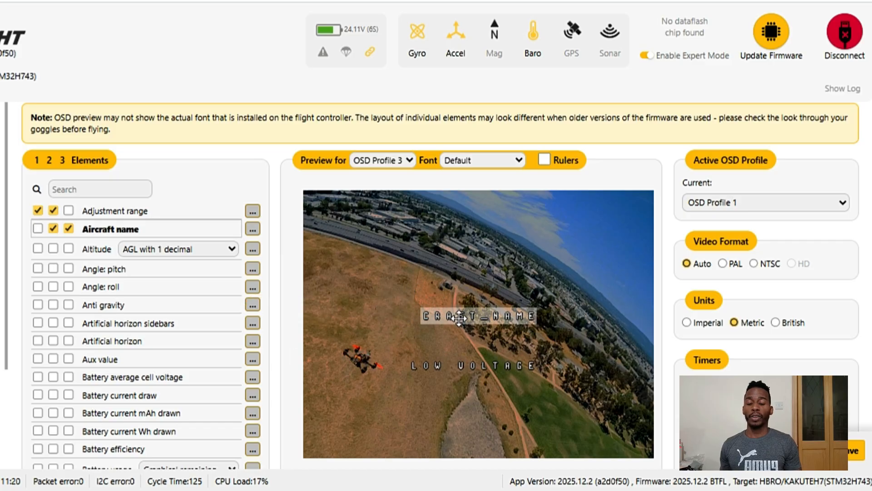
pyautogui.click(547, 163)
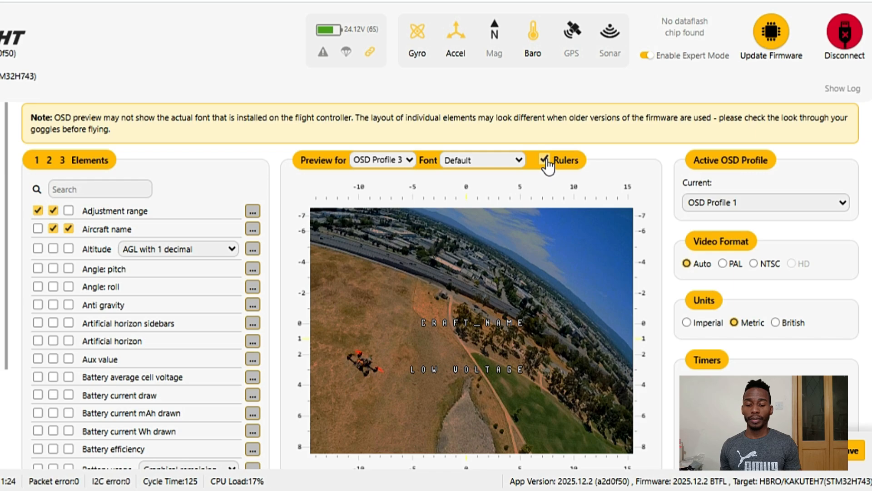
pyautogui.click(545, 161)
# Look through the OSD video format, units, timers, alarms and warnings settings
pyautogui.moveTo(717, 244)
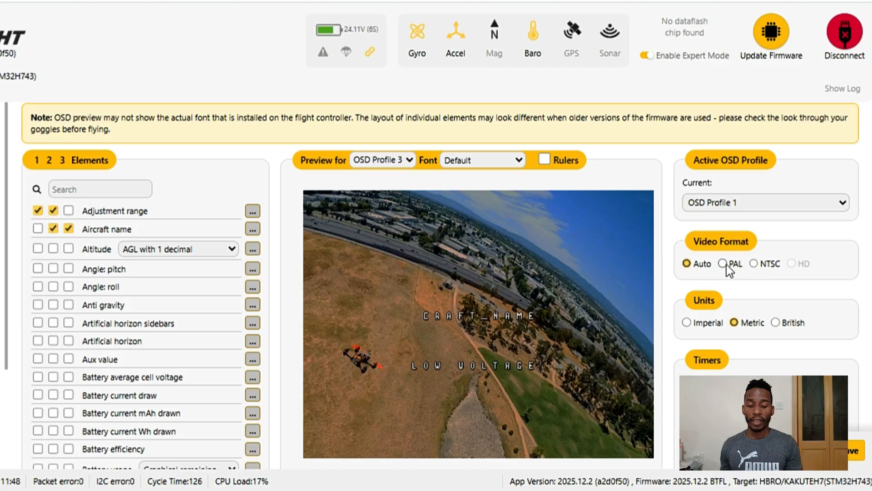
pyautogui.scroll(-1, 728, 265)
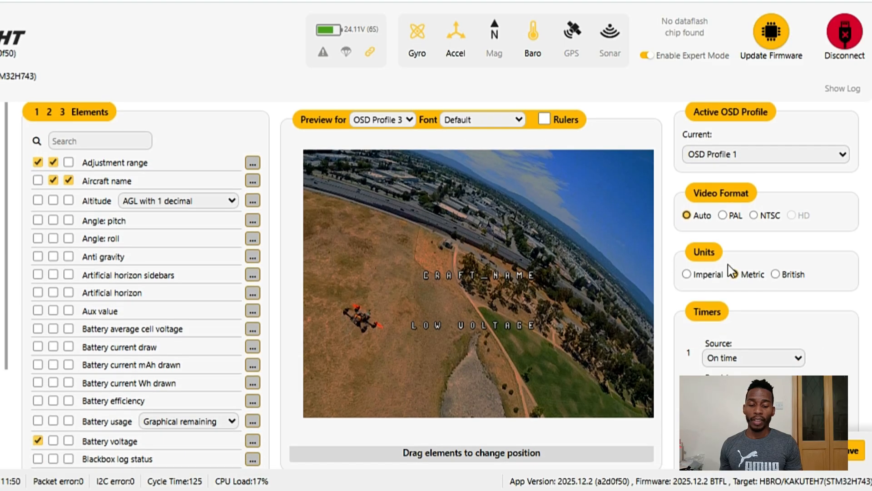
pyautogui.scroll(-2, 720, 282)
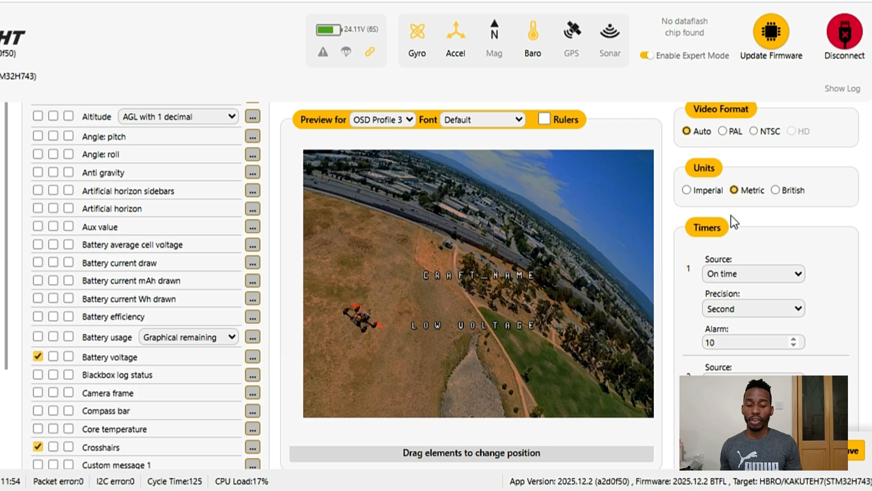
pyautogui.scroll(-2, 731, 215)
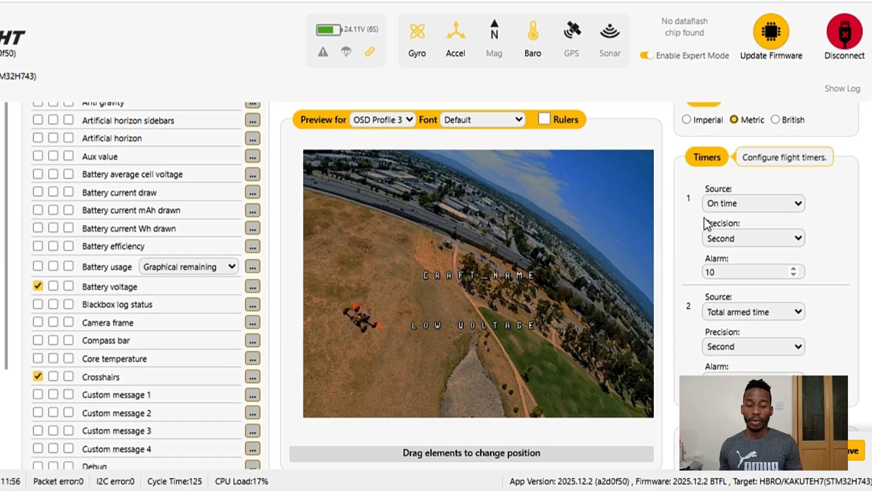
pyautogui.scroll(-4, 719, 302)
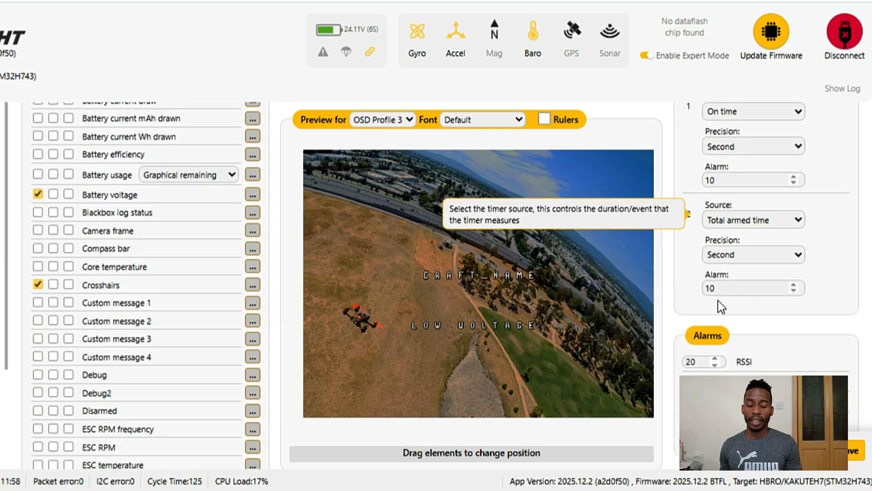
pyautogui.scroll(-2, 720, 300)
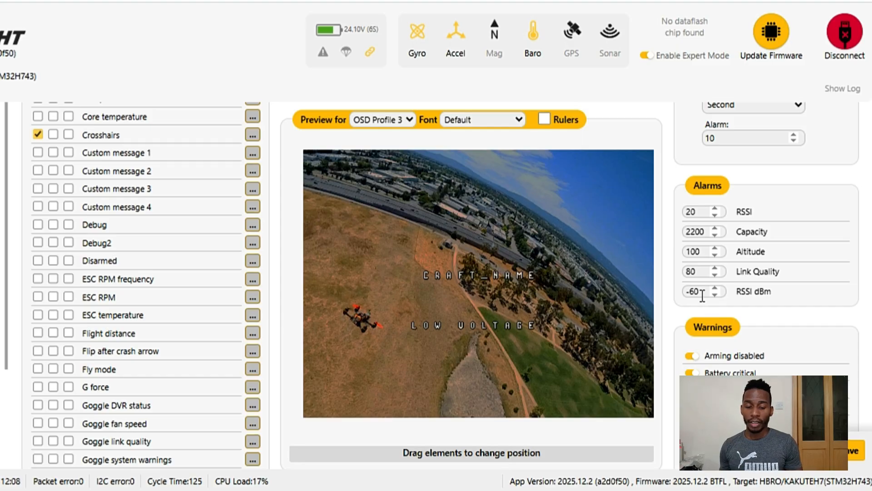
pyautogui.scroll(-3, 702, 296)
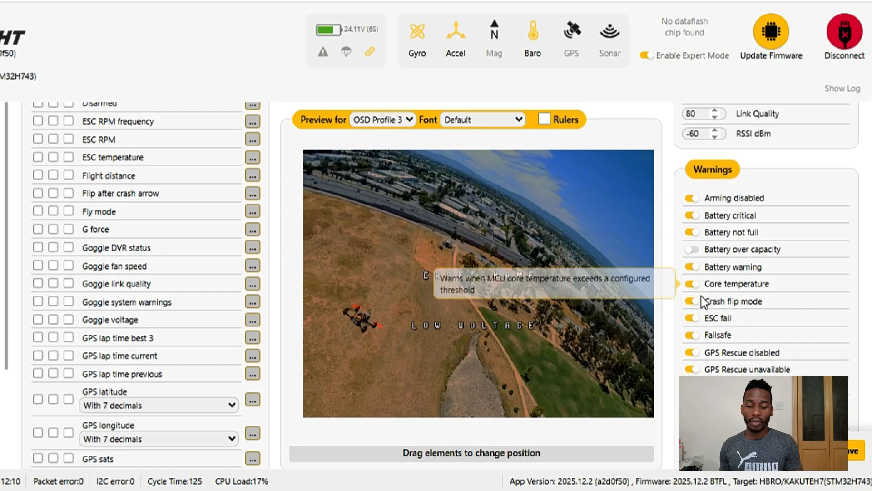
pyautogui.scroll(-2, 701, 295)
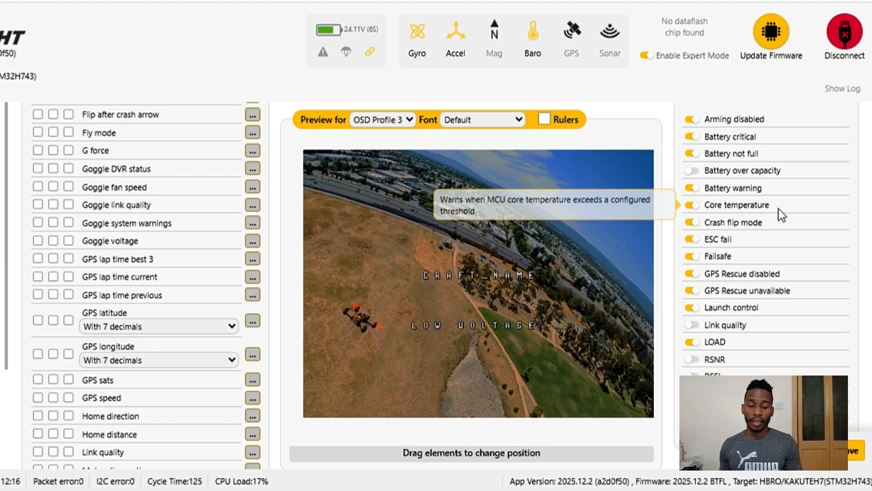
pyautogui.scroll(2, 776, 160)
pyautogui.scroll(-4, 781, 214)
# Review the post-flight statistics options and save the OSD configuration
pyautogui.scroll(-3, 782, 214)
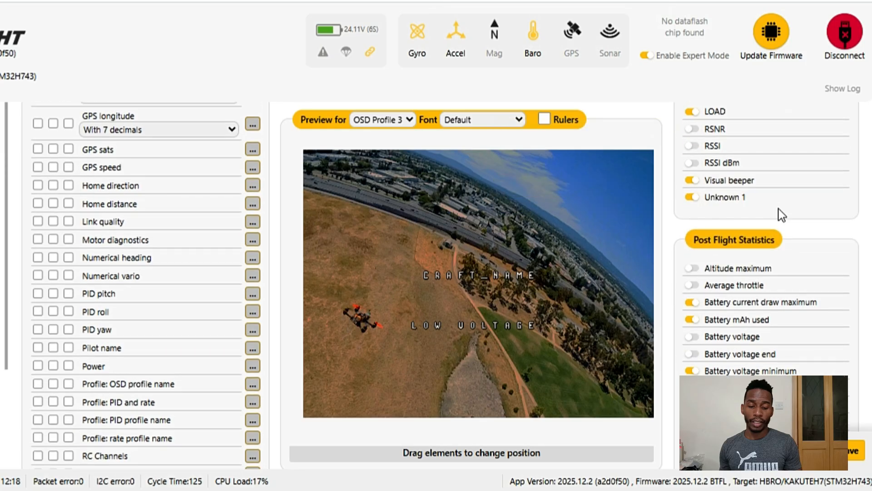
pyautogui.scroll(-2, 768, 272)
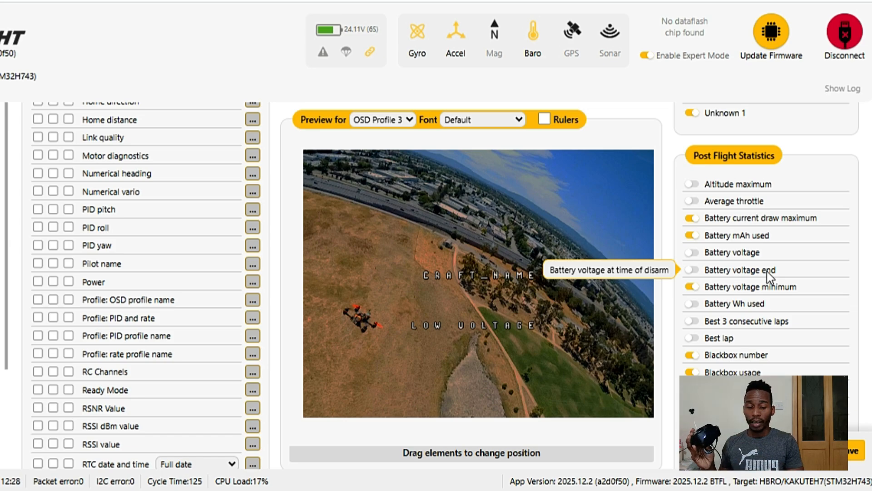
pyautogui.scroll(-10, 782, 332)
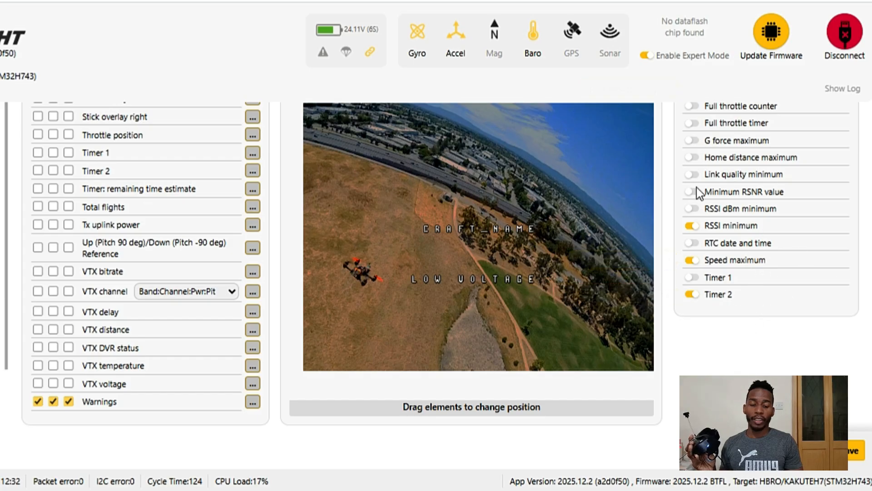
pyautogui.click(849, 456)
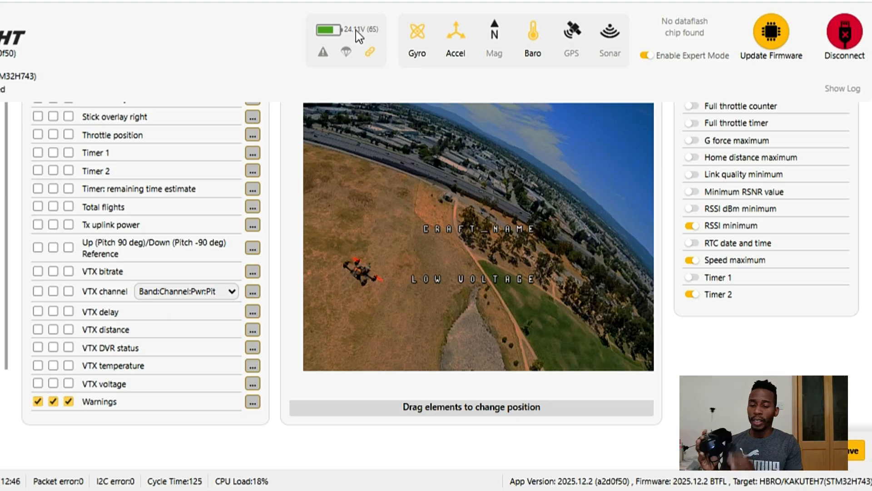
# Switch the OSD preview to OSD Profile 1
pyautogui.scroll(8, 240, 209)
pyautogui.scroll(3, 241, 209)
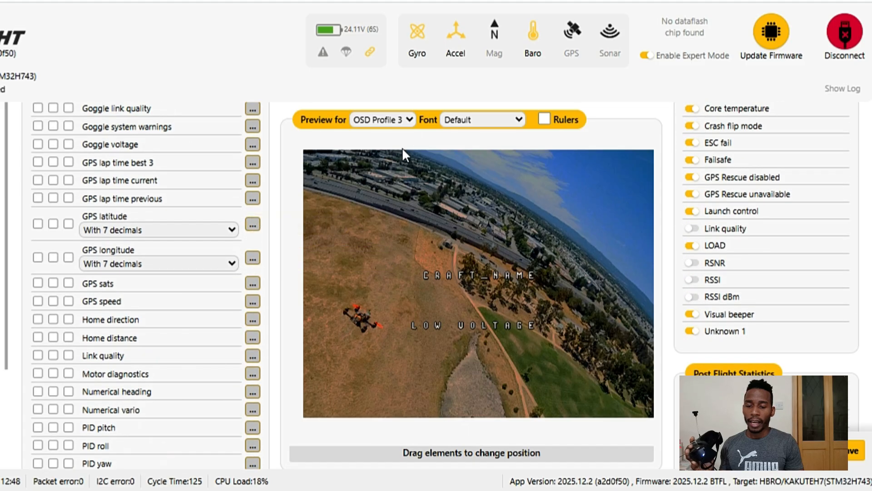
pyautogui.click(400, 120)
pyautogui.click(368, 139)
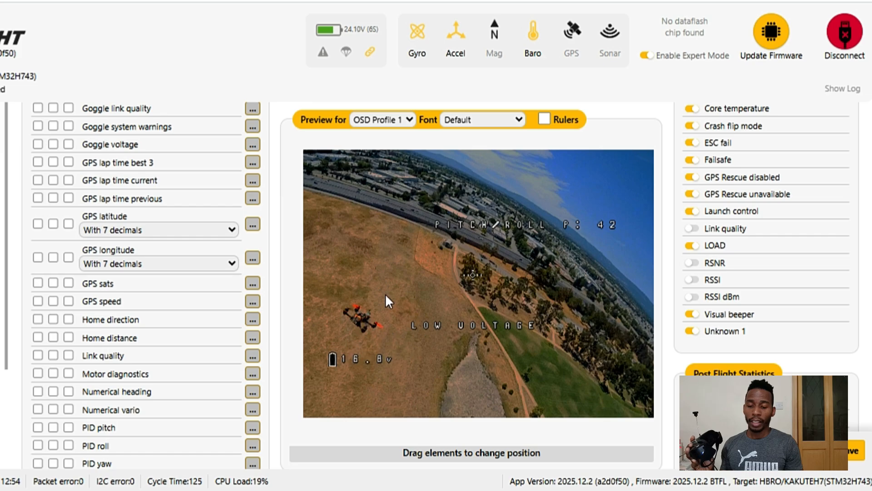
# Check the active OSD profile selection and keep it on OSD Profile 1
pyautogui.scroll(5, 677, 210)
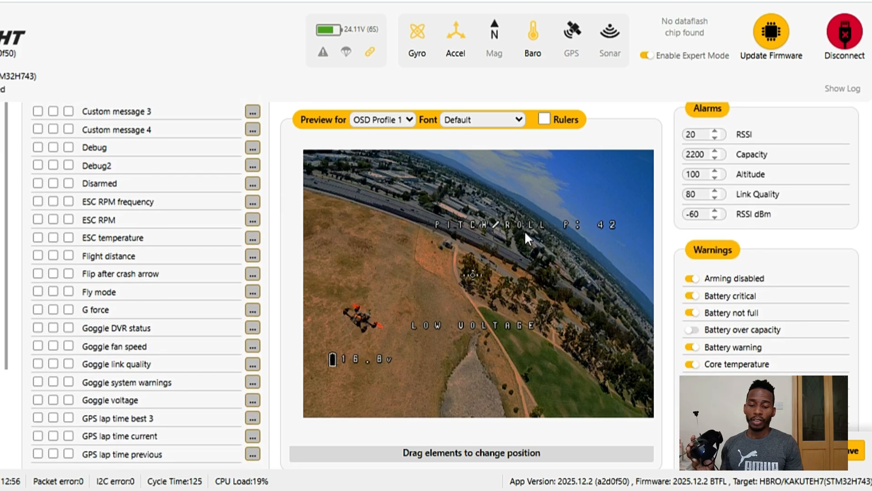
pyautogui.scroll(6, 685, 230)
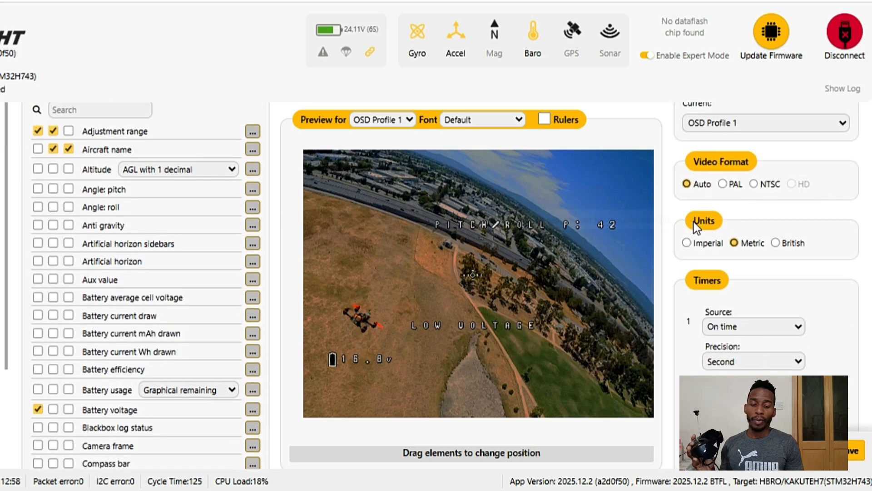
pyautogui.click(716, 128)
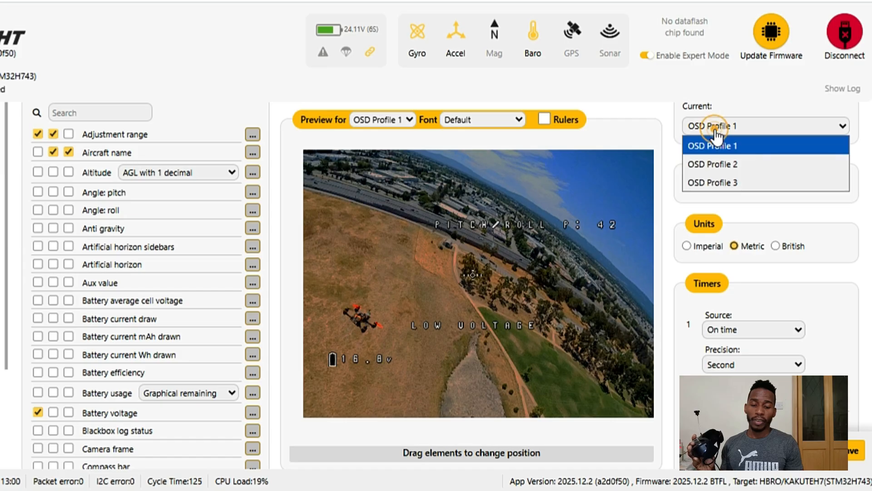
pyautogui.click(717, 137)
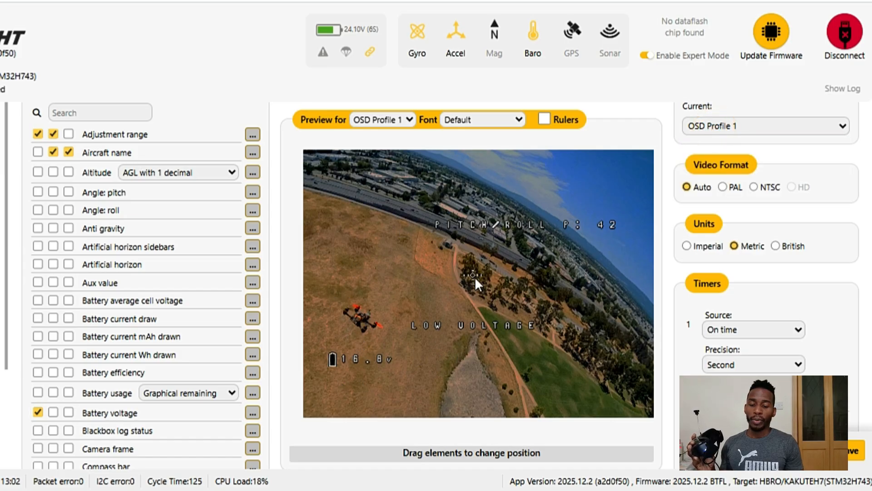